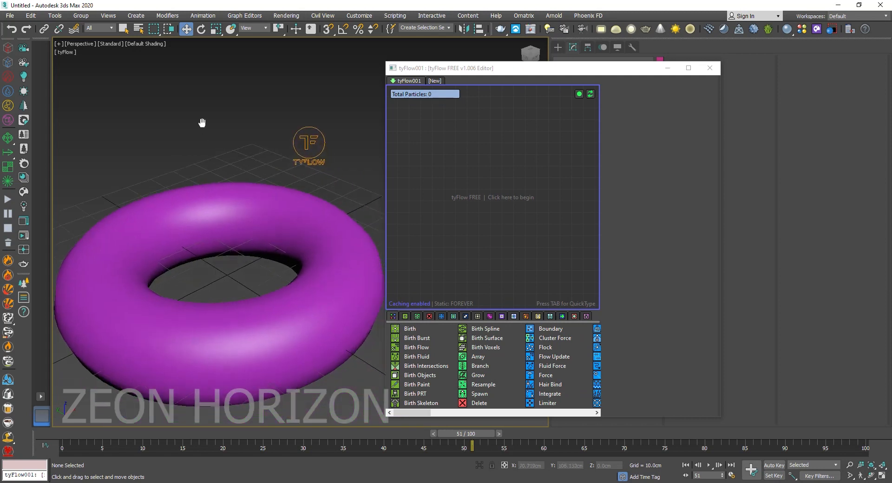
Move the tyFlow editor away from the torus and enlarge its window
left_click_drag(581, 68, 691, 47)
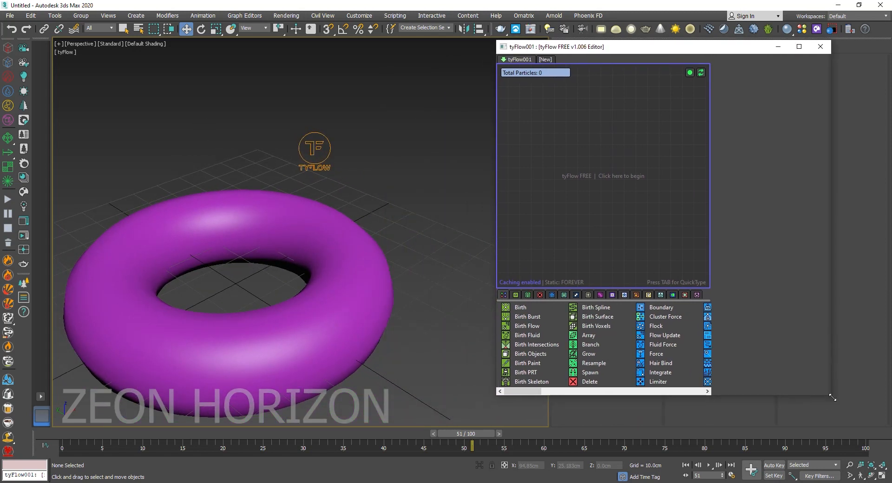
left_click_drag(831, 395, 885, 428)
left_click_drag(532, 385, 553, 105)
left_click(809, 172)
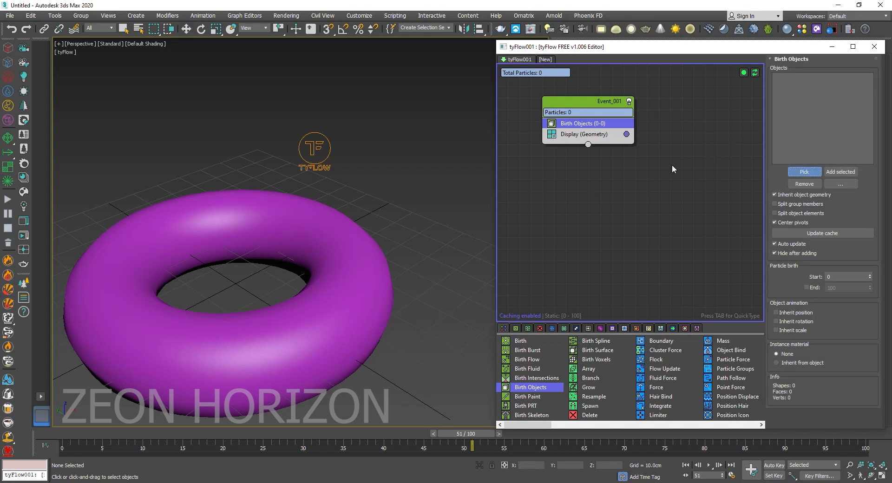
left_click(228, 308)
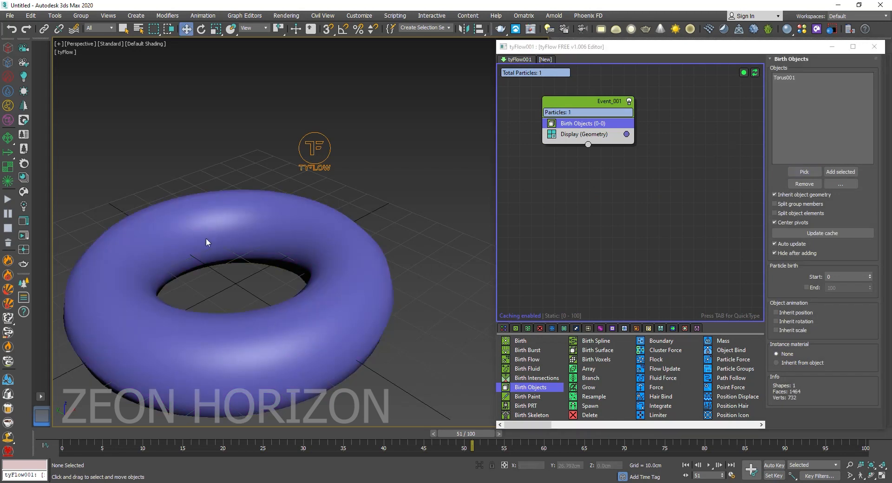
middle_click_drag(285, 257, 303, 233)
left_click_drag(599, 100, 568, 94)
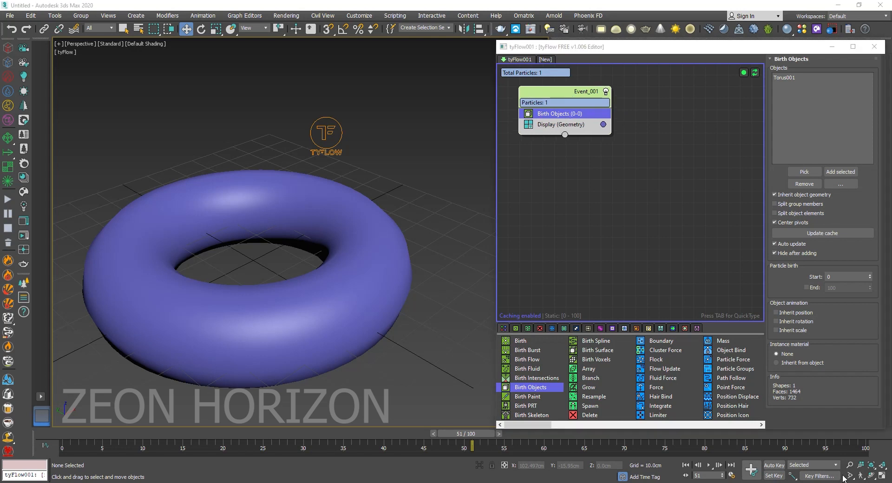
left_click(563, 151)
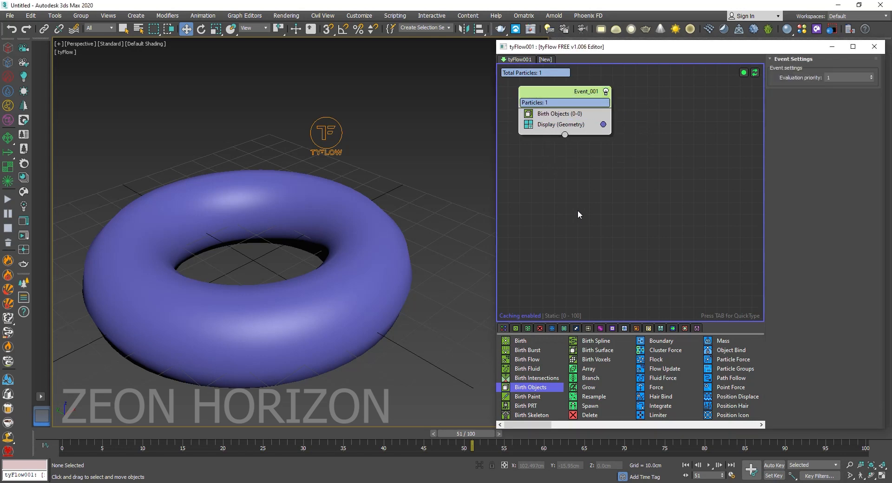
key("Delete")
right_click(390, 194)
left_click(437, 166)
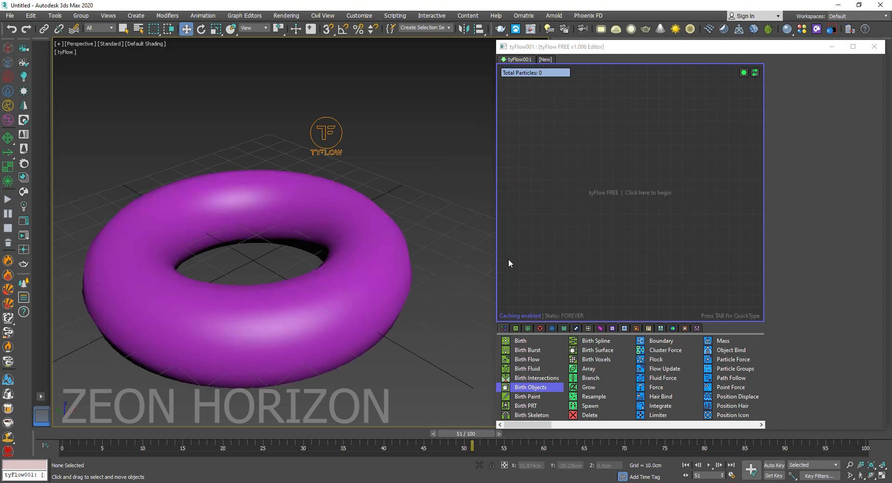
Create an event with a Birth operator whose end frame is 0 and total is 78 particles
left_click_drag(513, 341, 553, 107)
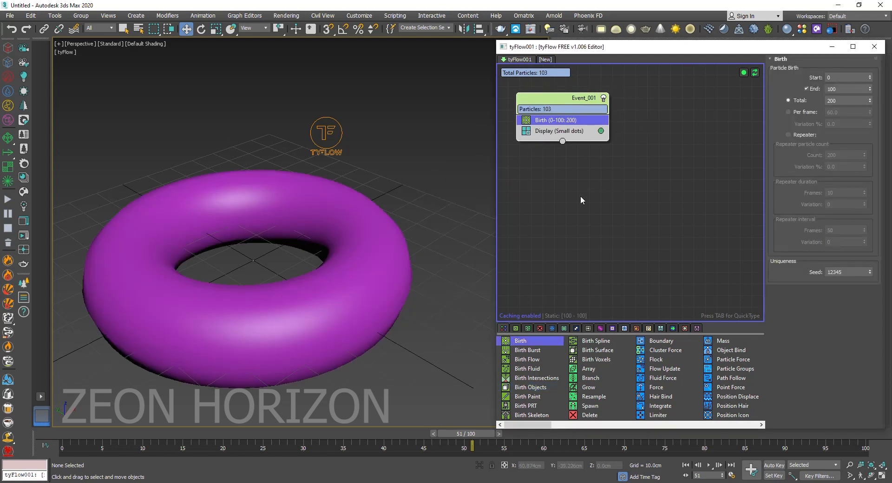
left_click(577, 185)
left_click(563, 121)
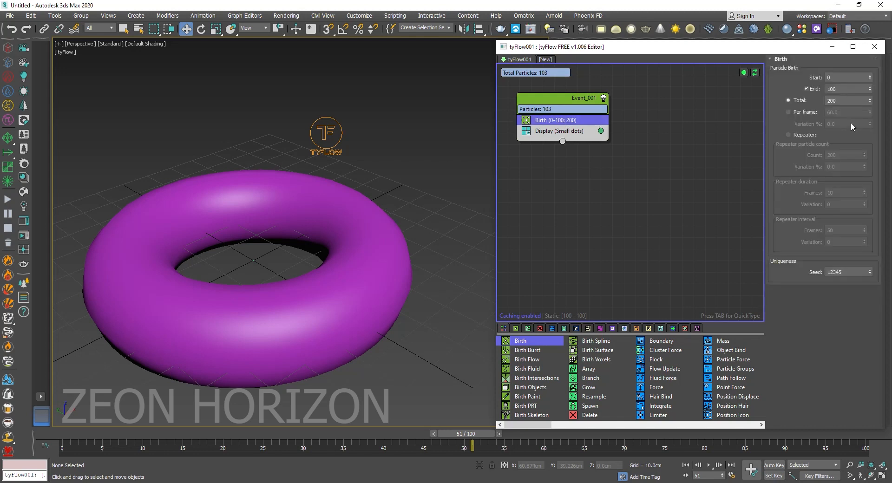
right_click(870, 90)
left_click_drag(870, 100, 868, 161)
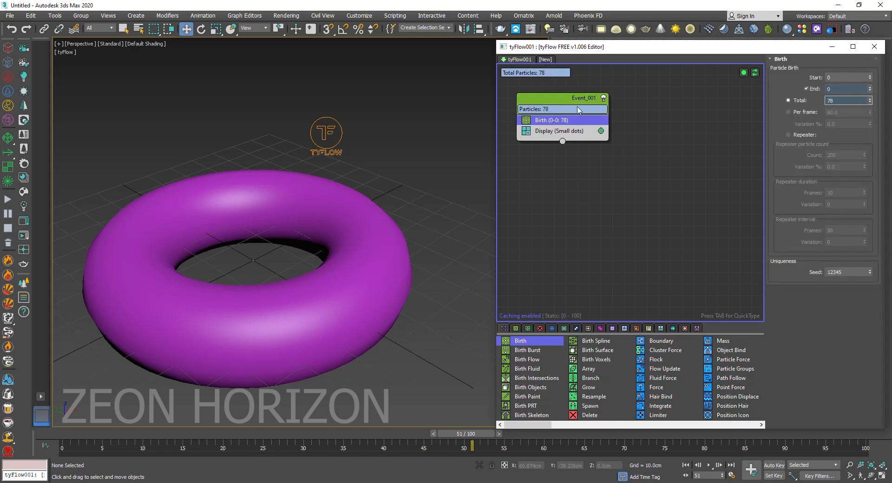
Add a Position Object operator to the event and assign the torus as its object
left_click_drag(578, 109, 574, 103)
key("Tab")
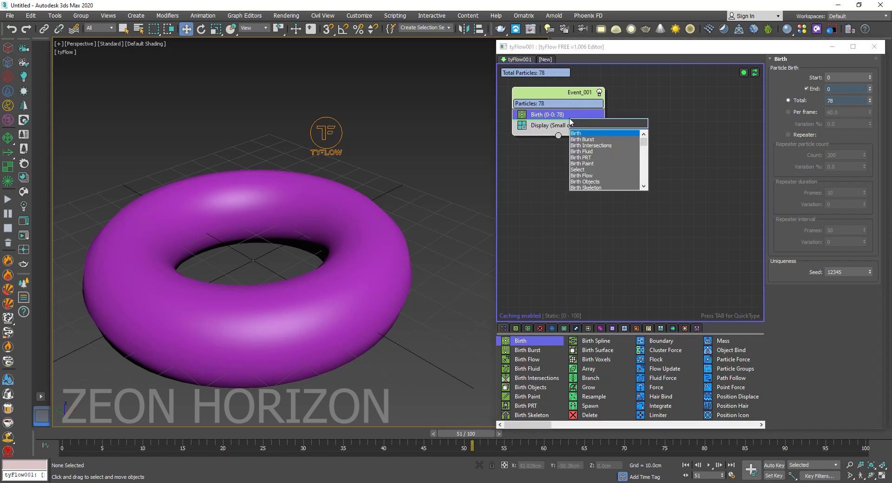
type("pos")
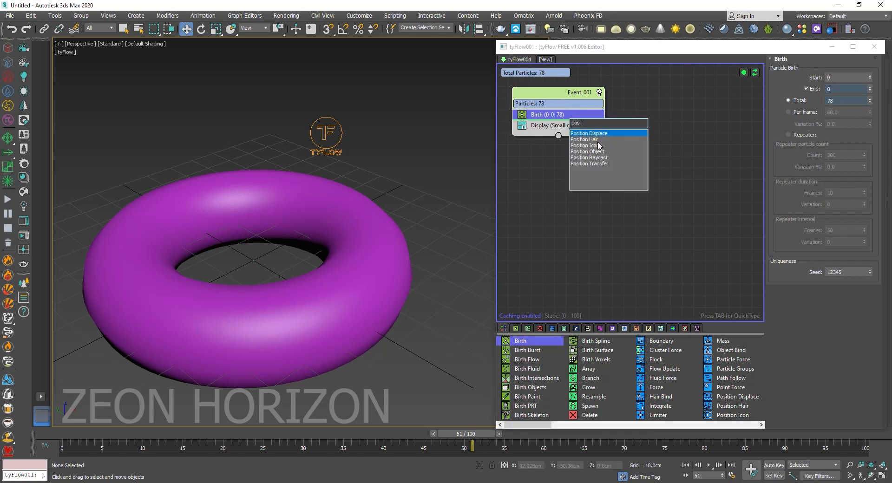
left_click(604, 154)
left_click(804, 181)
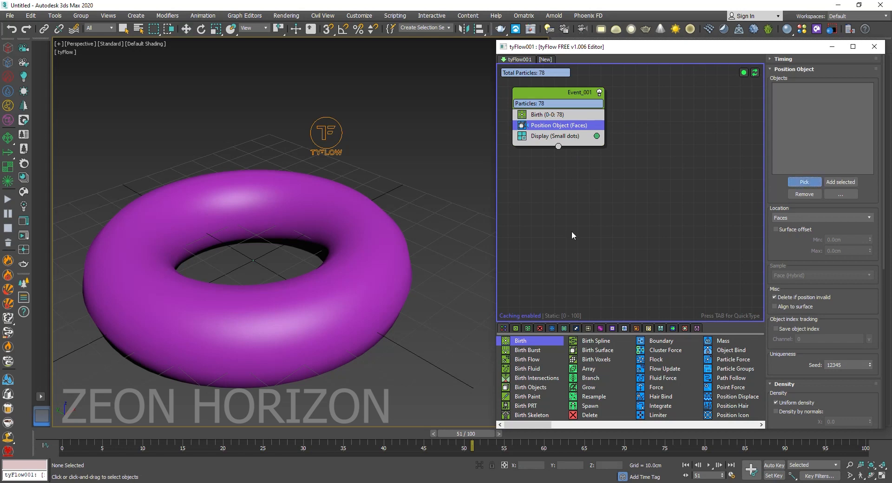
left_click(353, 301)
Add a Shape operator to the event and set its 3D mesh to Sphere (MidRes)
key("Tab")
type("sha")
left_click(586, 148)
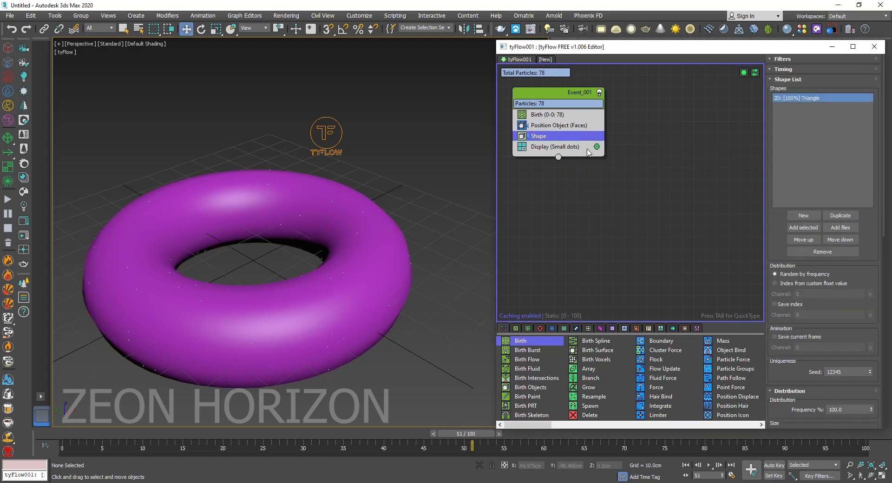
scroll(844, 290, "down", 5)
left_click(775, 371)
left_click(831, 371)
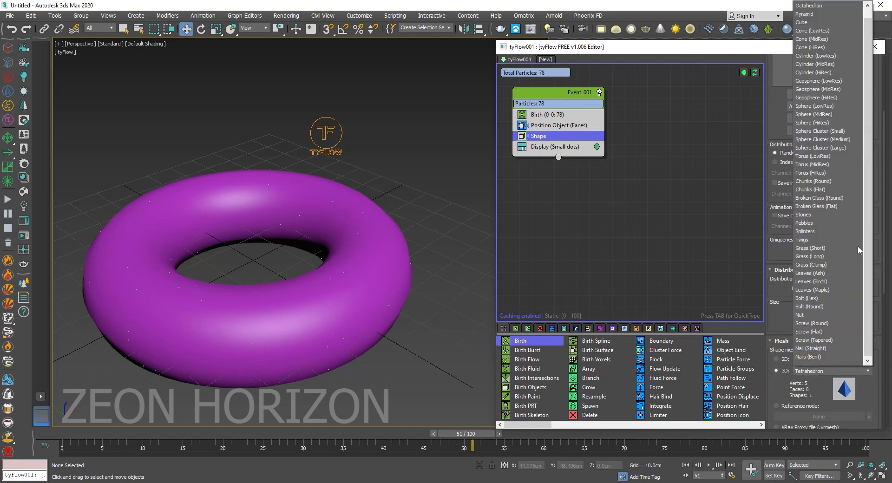
left_click(814, 114)
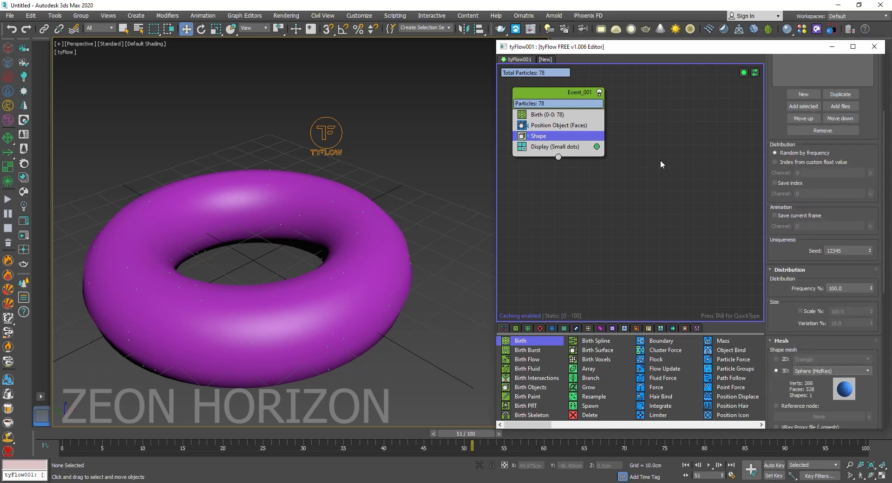
Set the Display operator's mode to Geometry so the particles are shown as meshes
left_click(562, 145)
left_click(828, 78)
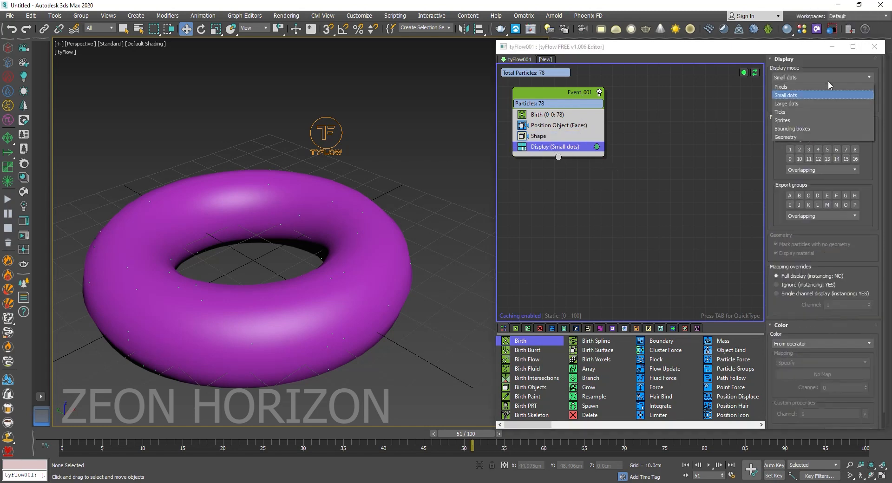
left_click(799, 140)
Add a Scale operator after the Shape operator and set its scale value to 500% on all axes
left_click(562, 135)
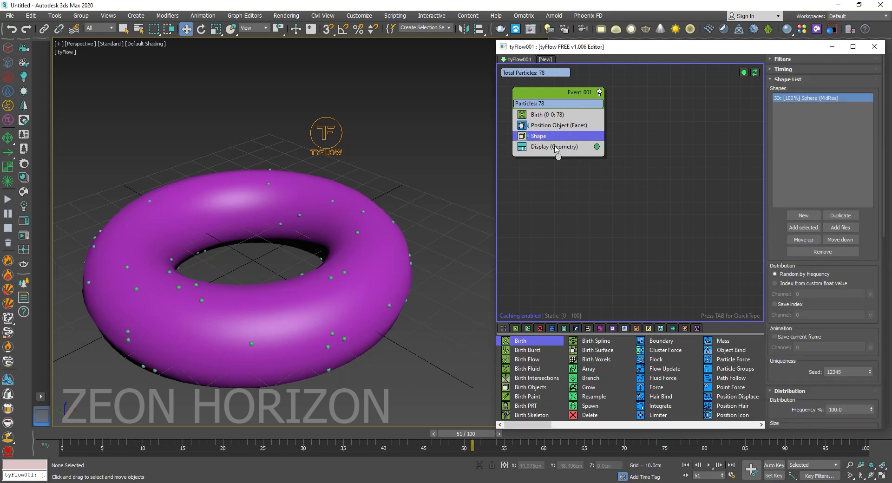
key("Tab")
type("sc")
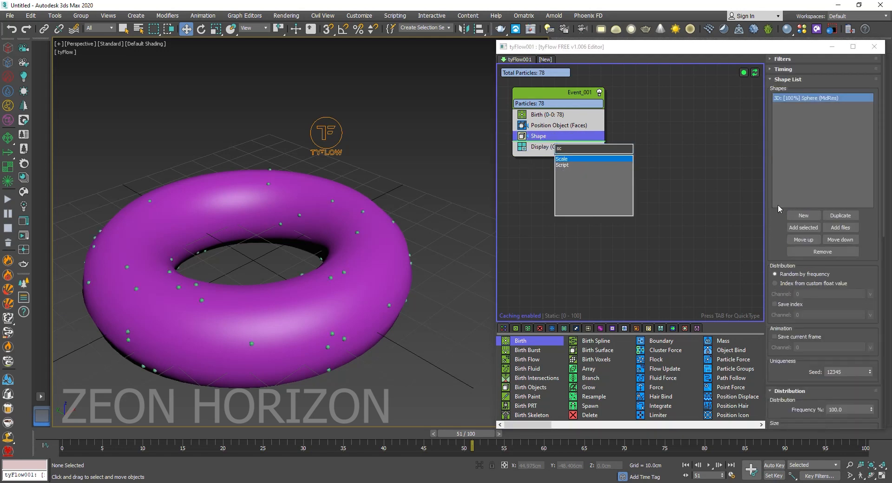
left_click(617, 159)
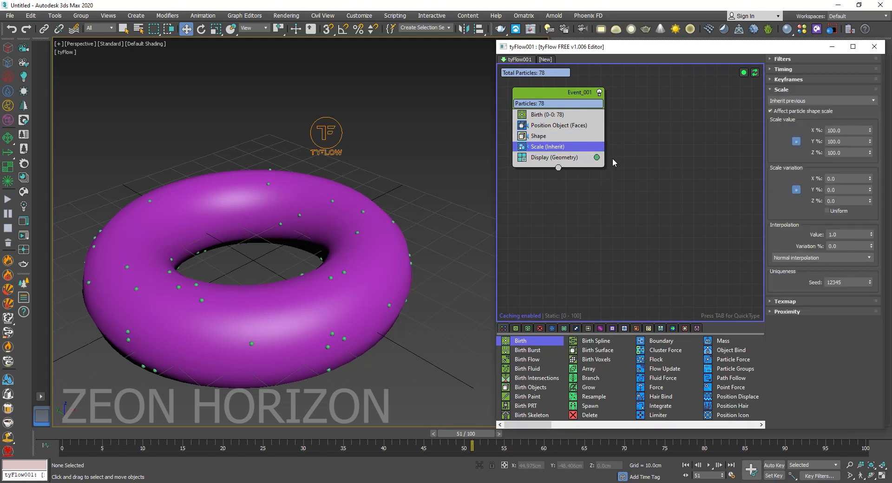
left_click_drag(871, 132, 871, 102)
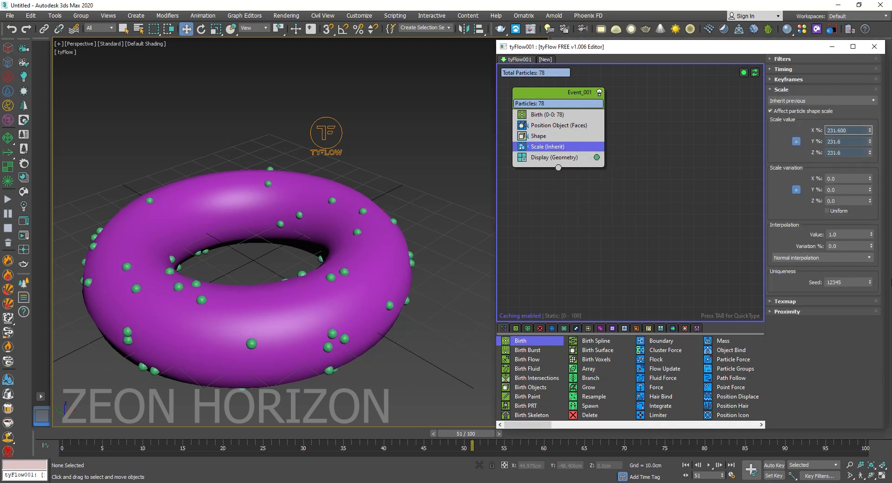
type("500")
key("Return")
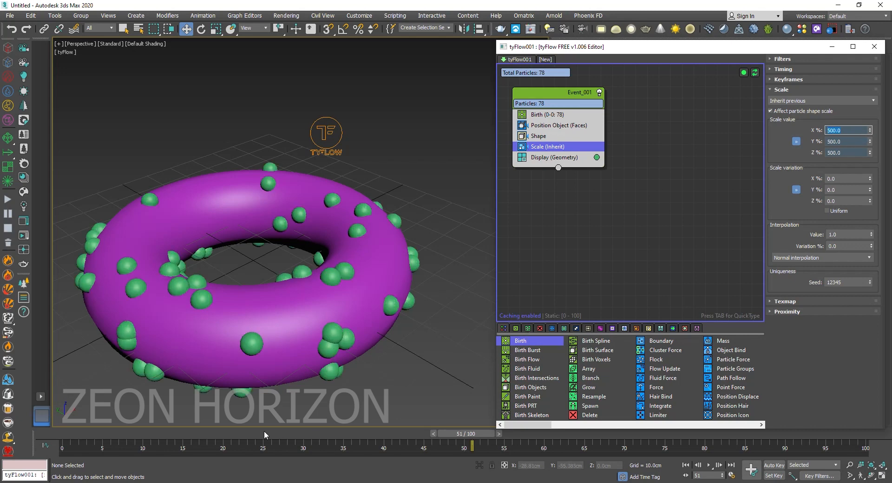
Add a Speed operator to the event after the Scale operator
left_click(552, 156)
left_click(548, 146)
key("Tab")
type("spee")
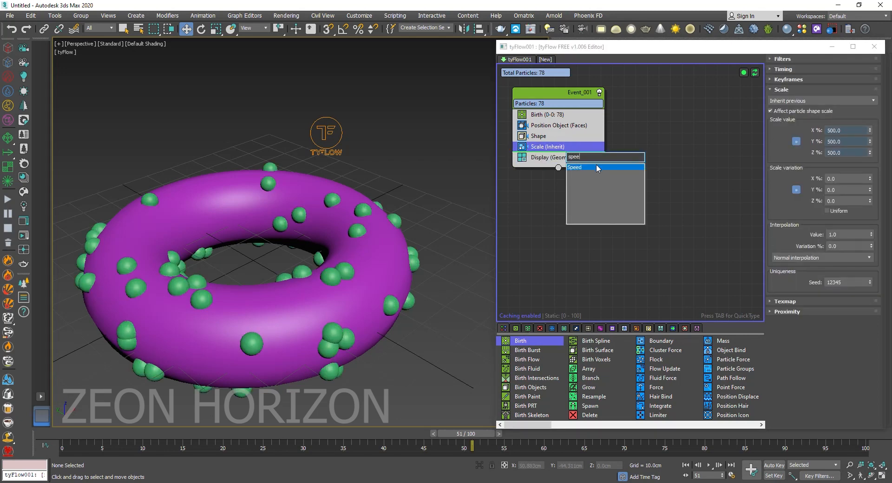
key("Return")
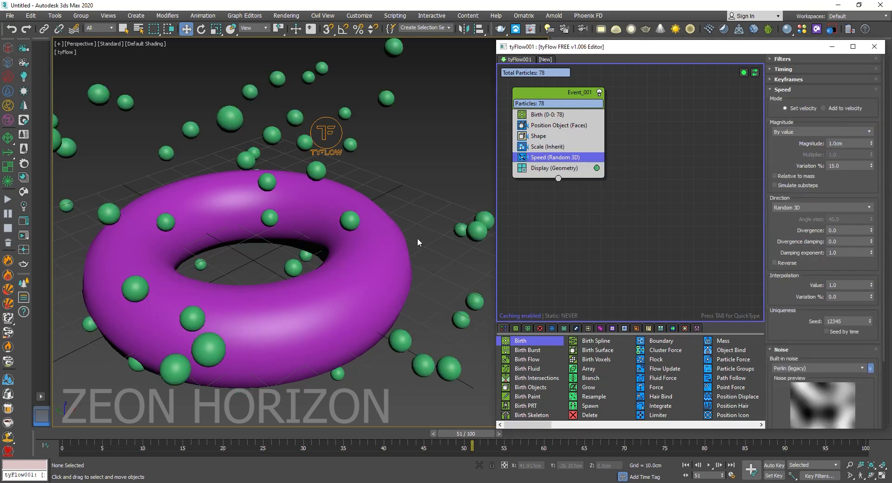
Add an Object Bind operator after the Speed operator and assign the torus as its bind object
middle_click_drag(297, 290, 299, 218, "alt")
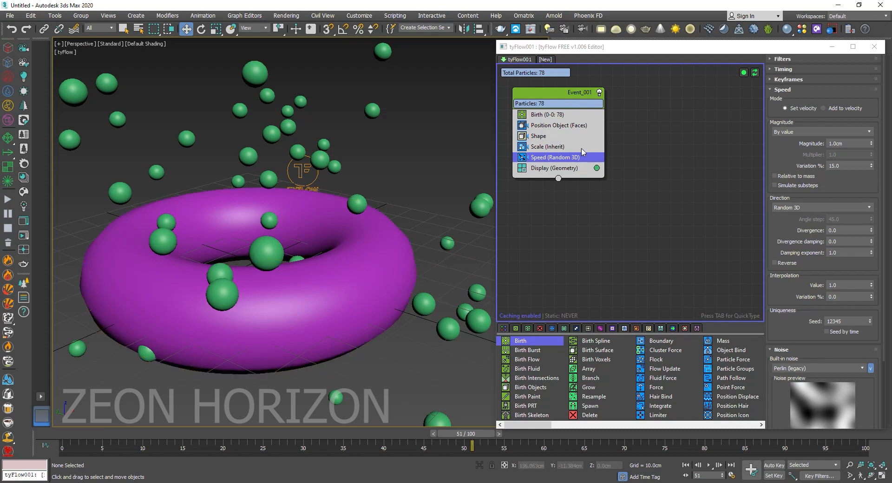
key("Tab")
type("ob")
left_click(598, 172)
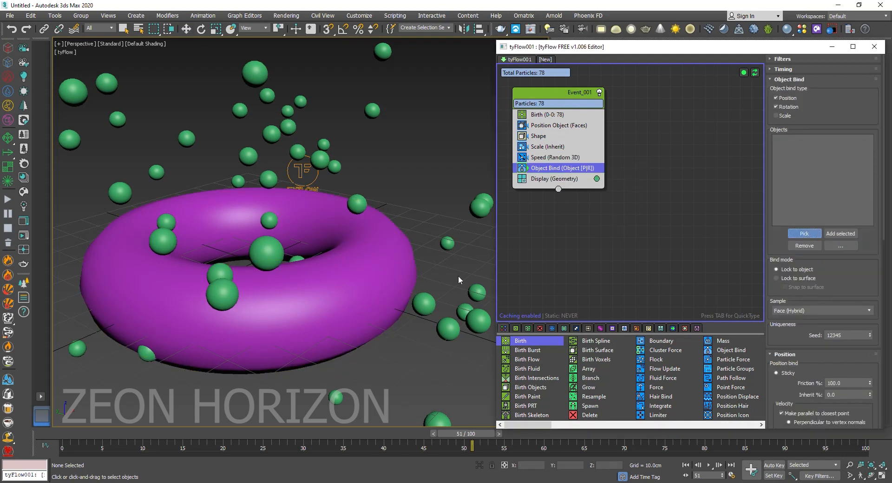
left_click(338, 342)
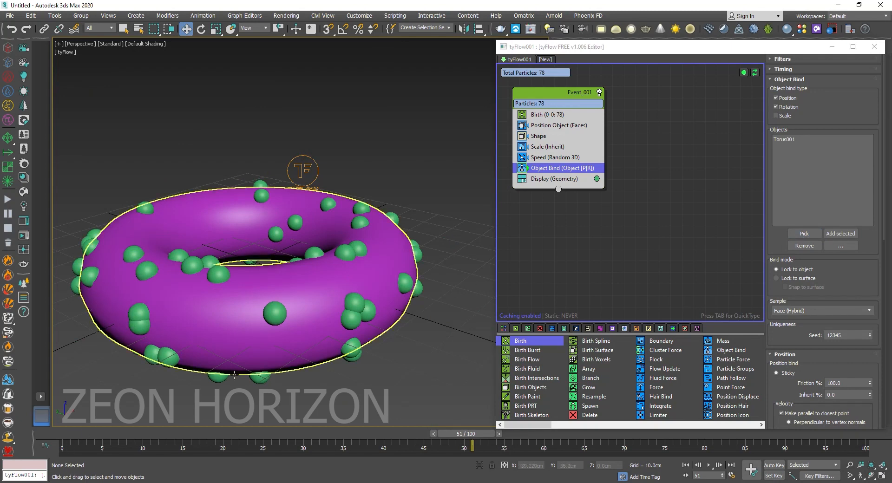
At frame 0, switch the Object Bind mode to Lock to surface with Snap to surface enabled and friction 0%
mouse_move(72, 433)
left_mouse_down()
mouse_move(154, 434)
mouse_move(62, 432)
left_mouse_up()
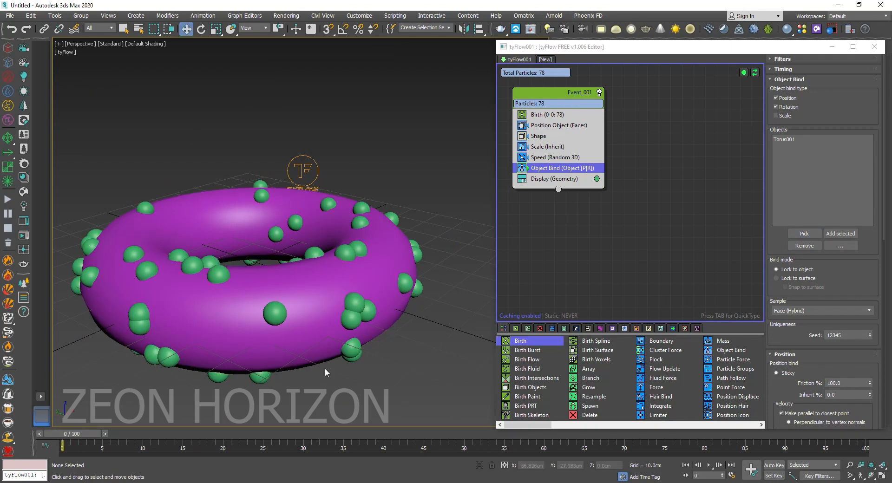
left_click(785, 278)
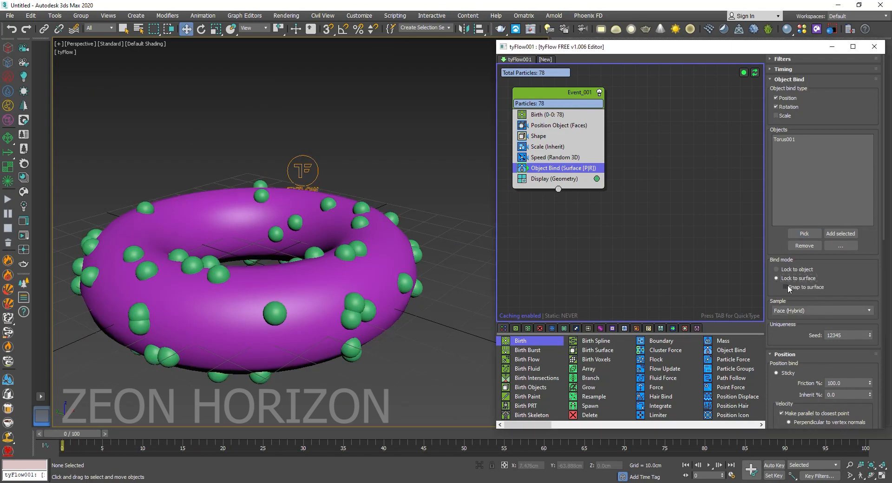
left_click(785, 287)
scroll(807, 258, "down", 2)
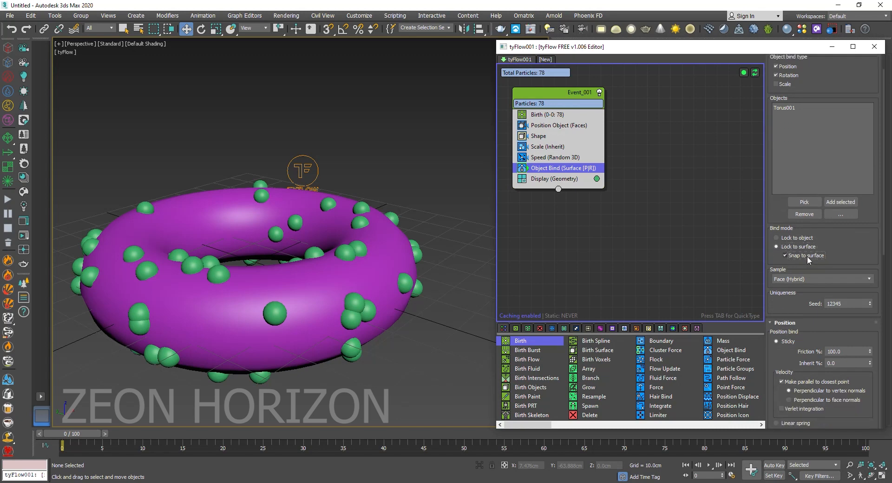
right_click(871, 354)
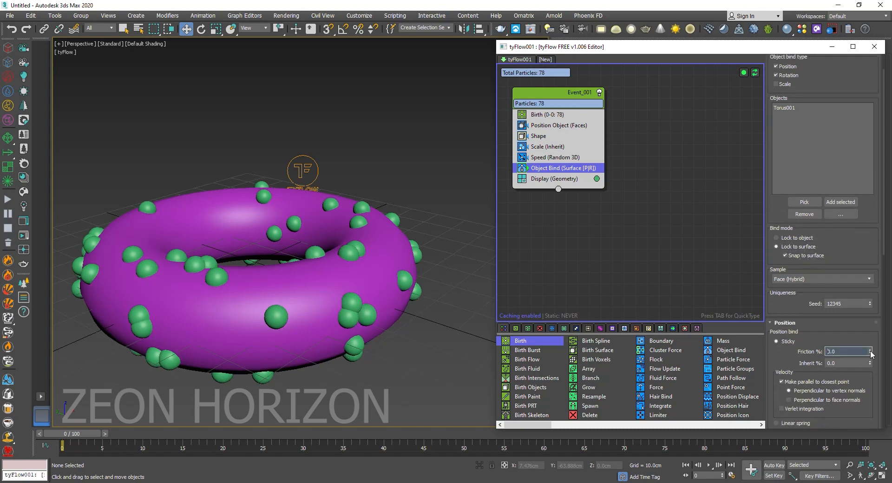
Scrub and play the animation to check how the spheres travel over the torus surface
left_click_drag(78, 431, 859, 432)
left_click(709, 465)
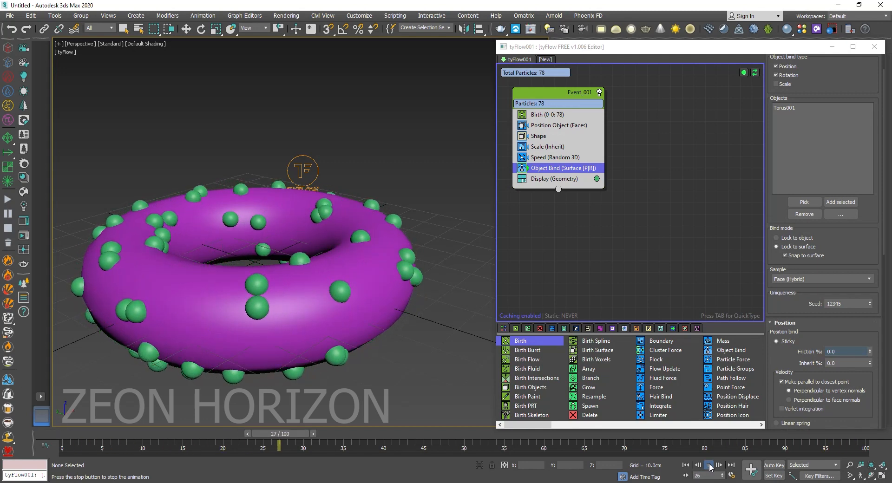
left_click(710, 466)
scroll(345, 263, "down", 3)
middle_click_drag(345, 263, 307, 293)
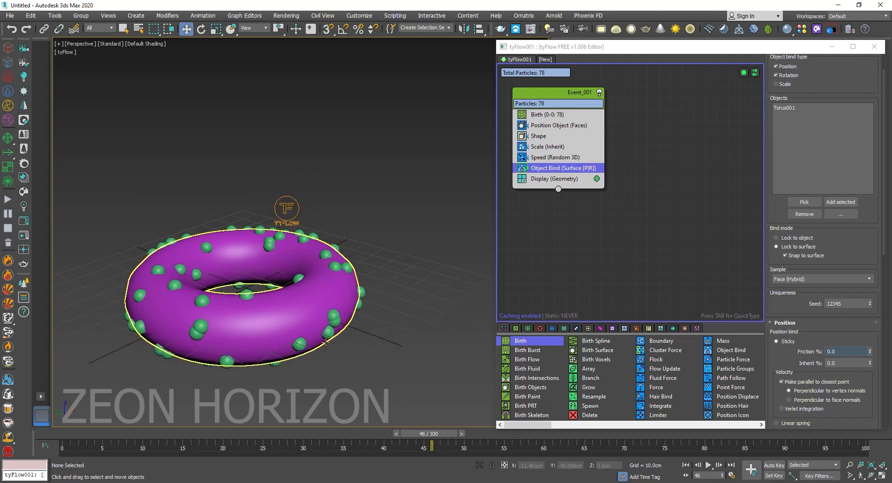
left_click_drag(427, 432, 455, 433)
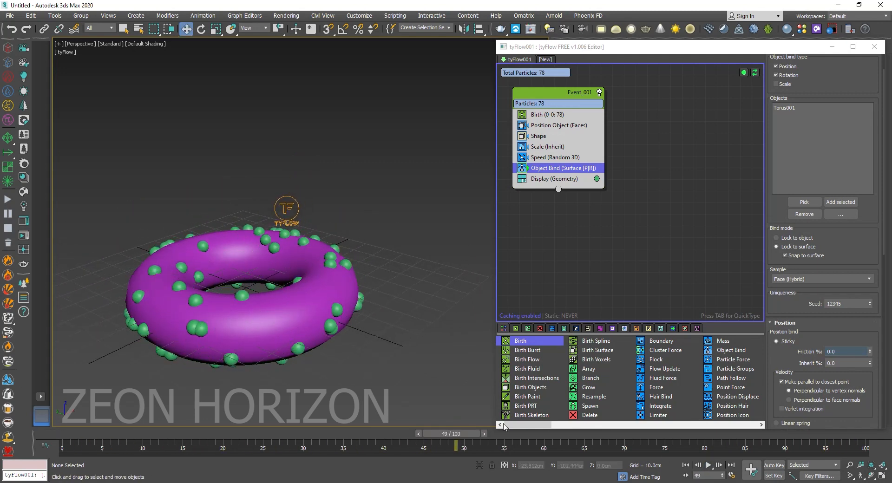
Create a separate new event containing a Birth VDB operator followed by a VDB To Mesh operator
left_click_drag(525, 425, 633, 428)
left_click(286, 320)
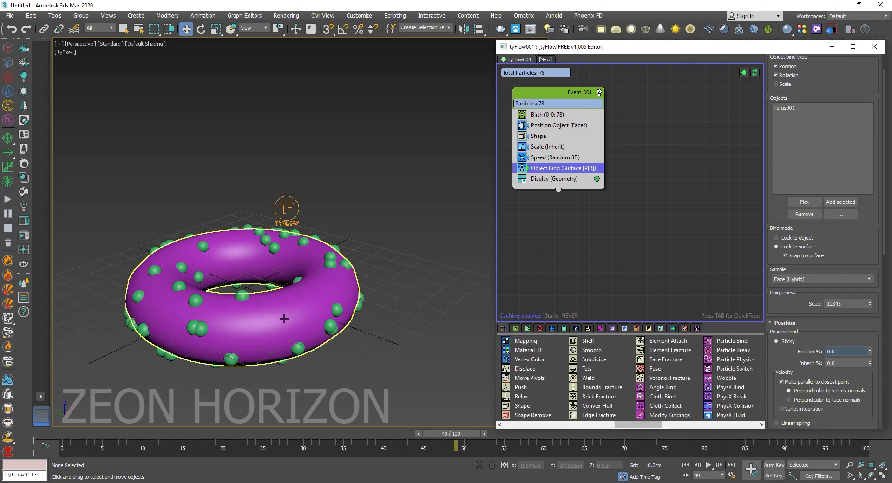
left_click_drag(626, 425, 723, 427)
scroll(593, 407, "up", 1)
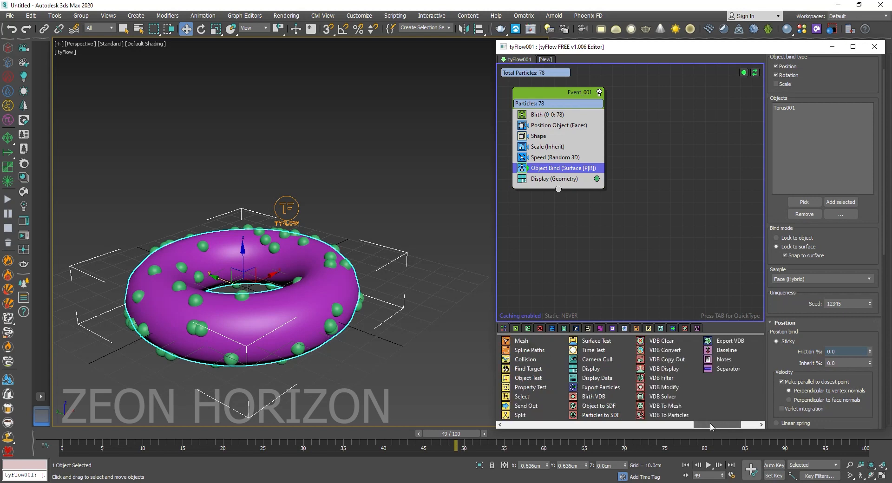
left_click_drag(591, 396, 688, 169)
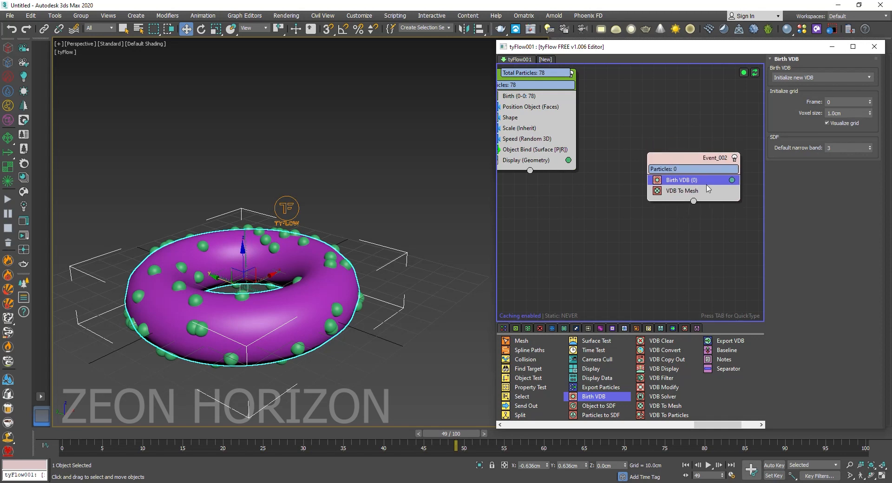
Insert an Object to SDF operator between Birth VDB and VDB To Mesh and assign the torus as its object
left_click_drag(599, 406, 739, 191)
left_click(802, 186)
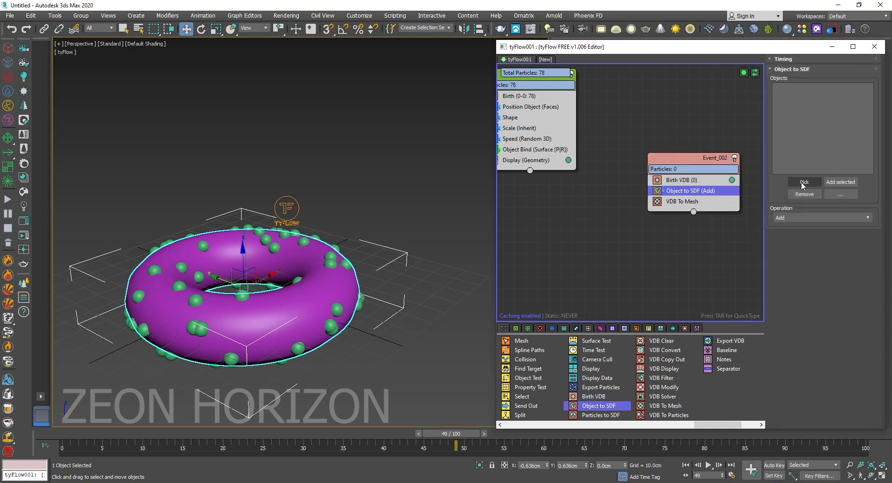
left_click(319, 298)
Select the original purple torus and hide it so the VDB mesh can be seen
left_click(318, 289)
right_click(319, 291)
left_click(358, 259)
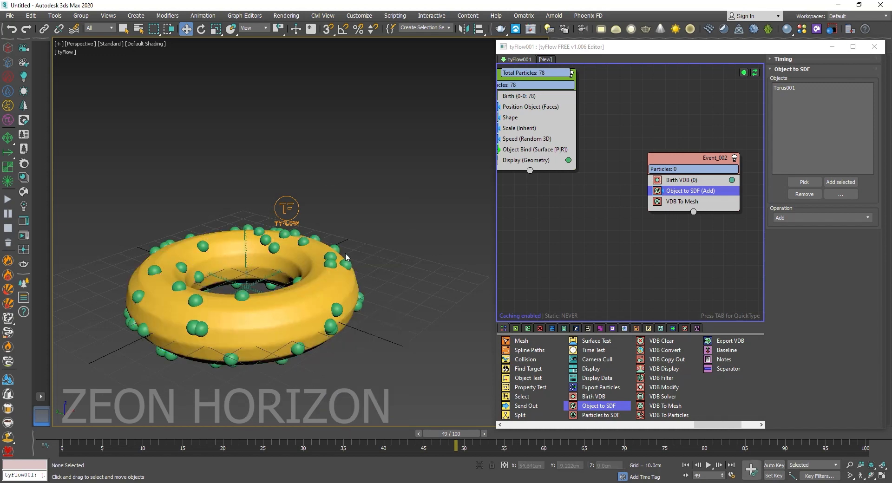
Scrub to around frame 25 and inspect up close how the spheres sit on the VDB torus mesh
left_click_drag(86, 437, 251, 435)
left_click_drag(101, 439, 265, 430)
scroll(299, 262, "up", 4)
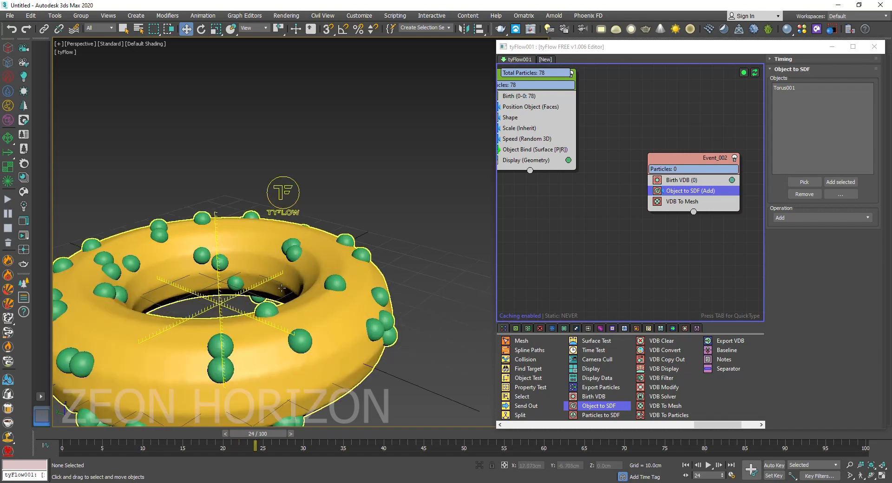
right_click(447, 303)
middle_click_drag(383, 297, 377, 277)
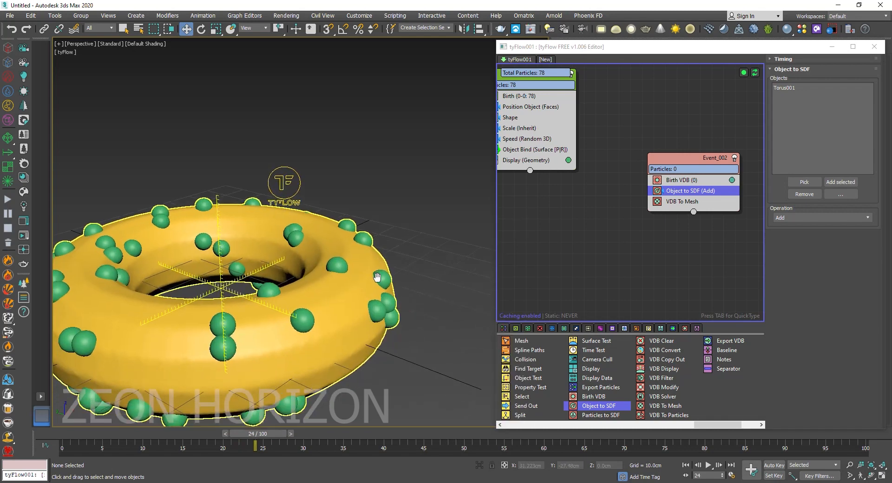
scroll(357, 269, "down", 3)
mouse_move(266, 434)
left_mouse_down()
mouse_move(144, 432)
mouse_move(273, 432)
left_mouse_up()
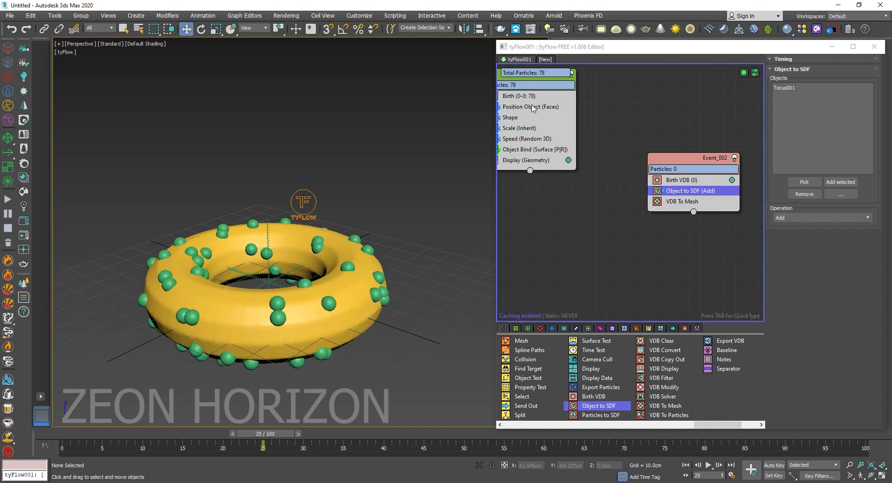
Insert a Particles to SDF operator between Object to SDF and VDB To Mesh, with this flow's particles included
left_click_drag(533, 108, 551, 135)
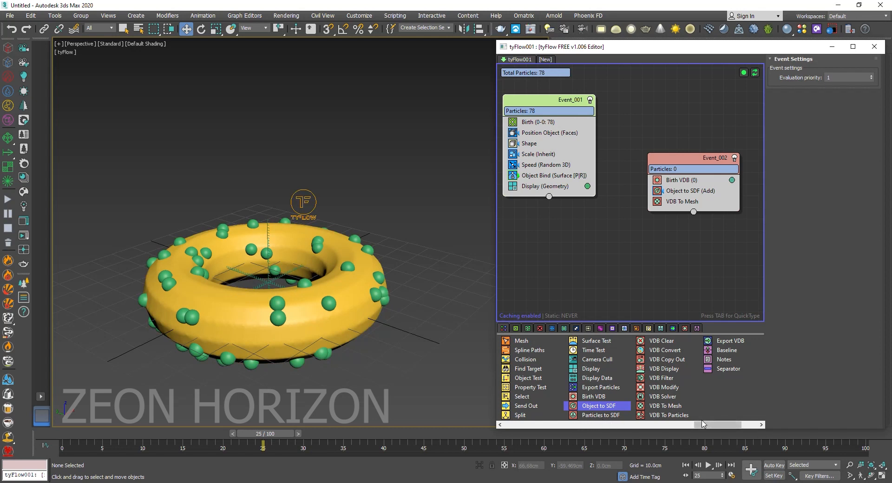
left_click(669, 414)
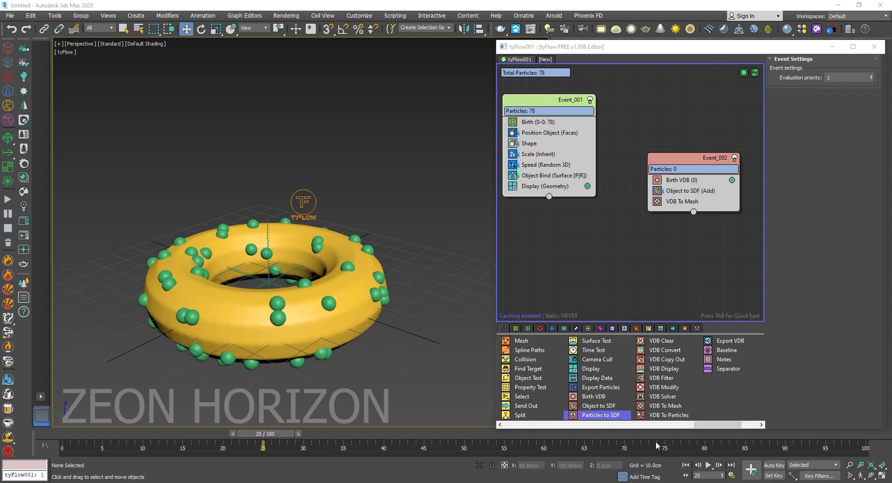
left_click_drag(588, 415, 645, 176)
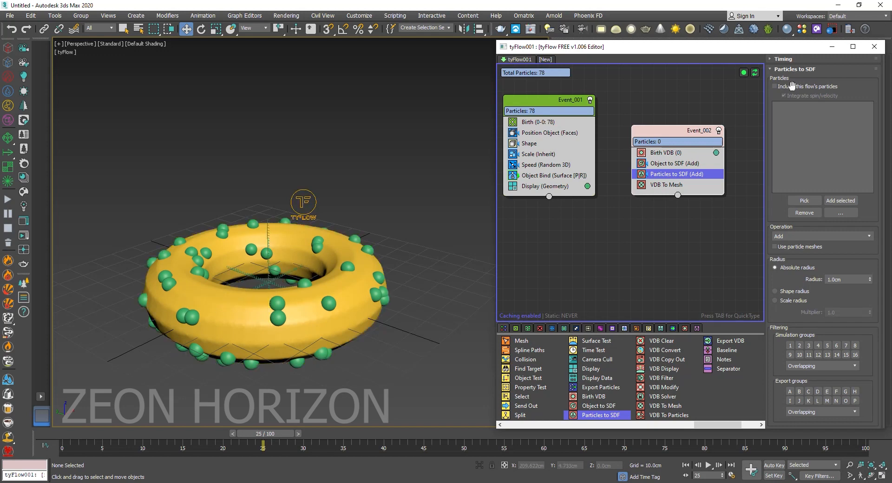
left_click(813, 87)
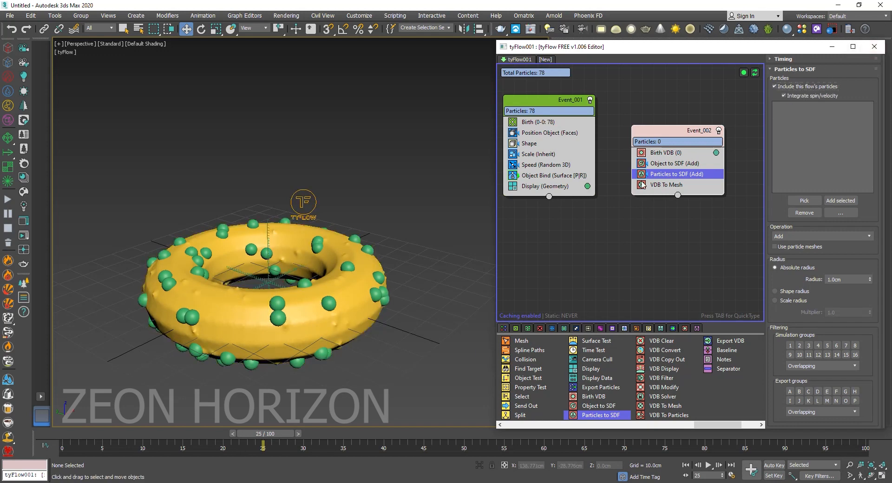
Disable the Display operator in Event_001 and scrub the animation to check the VDB mesh without the spheres
left_click(513, 186)
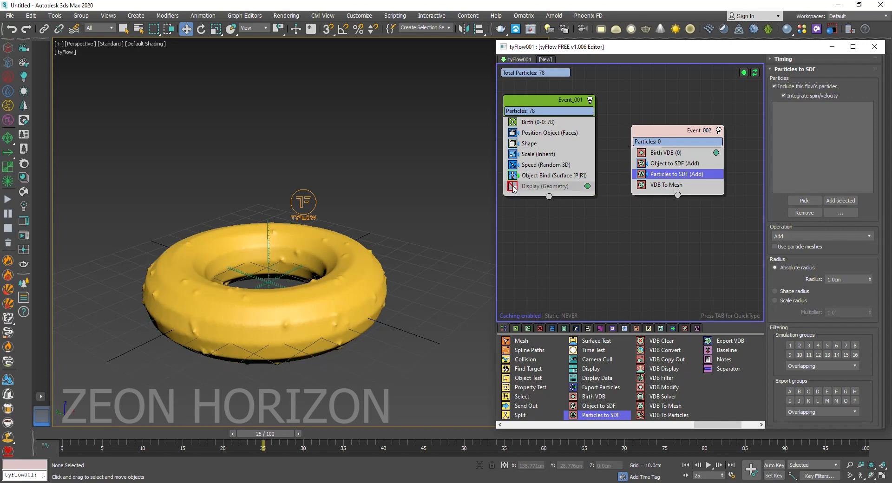
left_click_drag(93, 434, 124, 433)
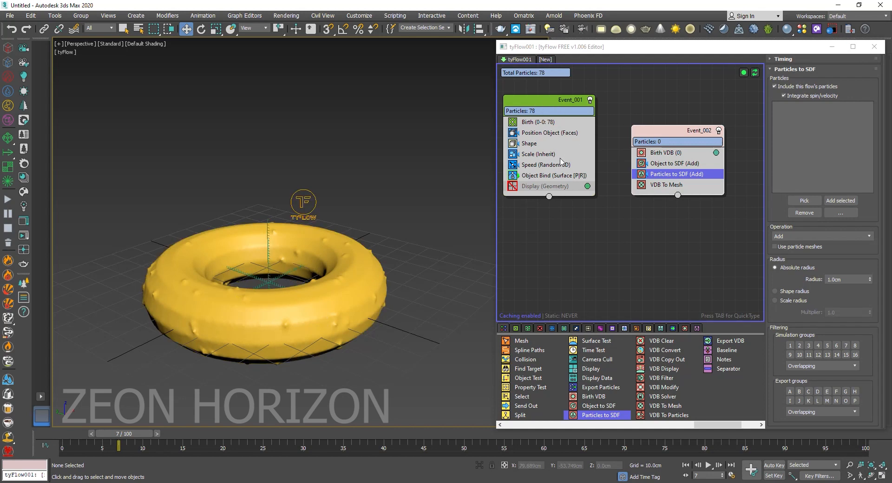
Set the Particles to SDF timing to Continuous and scrub to frame 22 to check the mesh surface
left_click(815, 59)
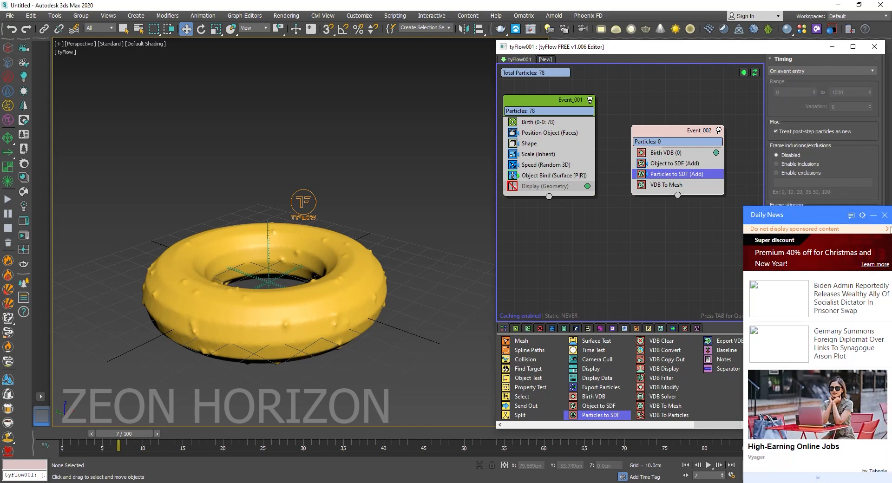
left_click(883, 216)
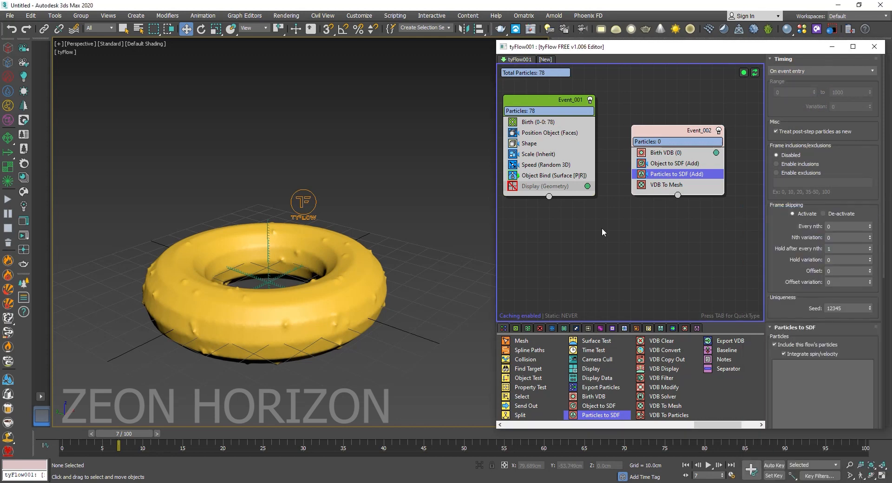
left_click(810, 73)
left_click(798, 96)
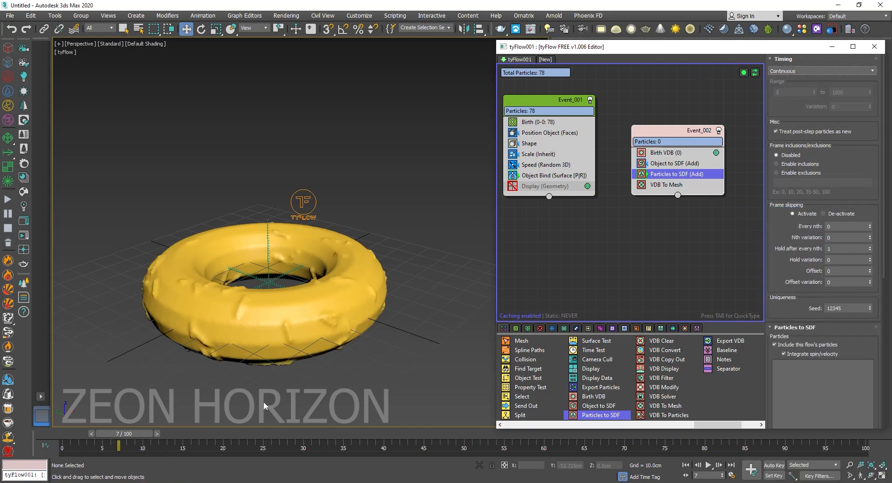
left_click_drag(126, 433, 239, 432)
key("w")
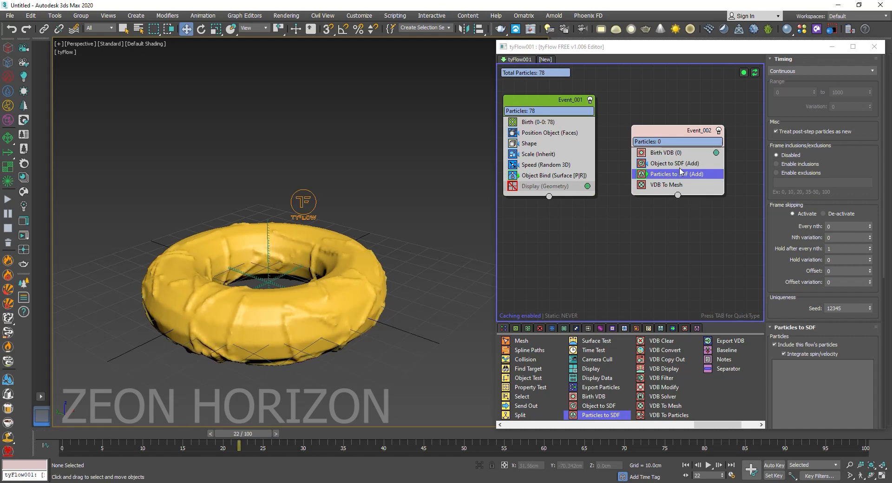
Switch the Particles to SDF radius to Shape radius and check the mesh back at frame 0
left_click(810, 60)
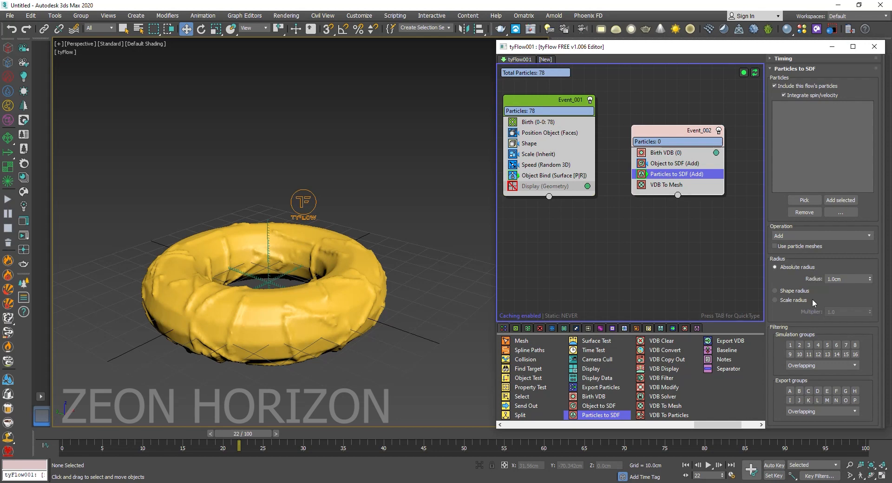
left_click(794, 291)
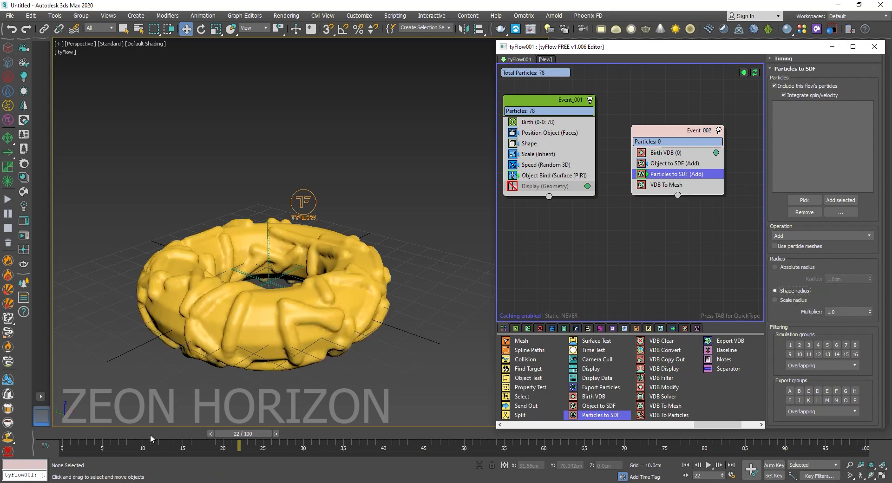
left_click_drag(88, 433, 65, 433)
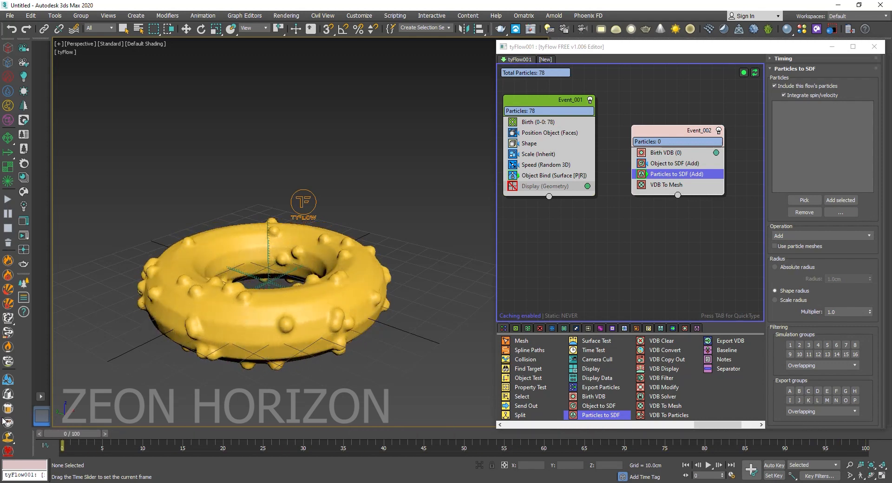
Try the Intersect operation on Particles to SDF and check the mesh at frame 0
left_click(796, 236)
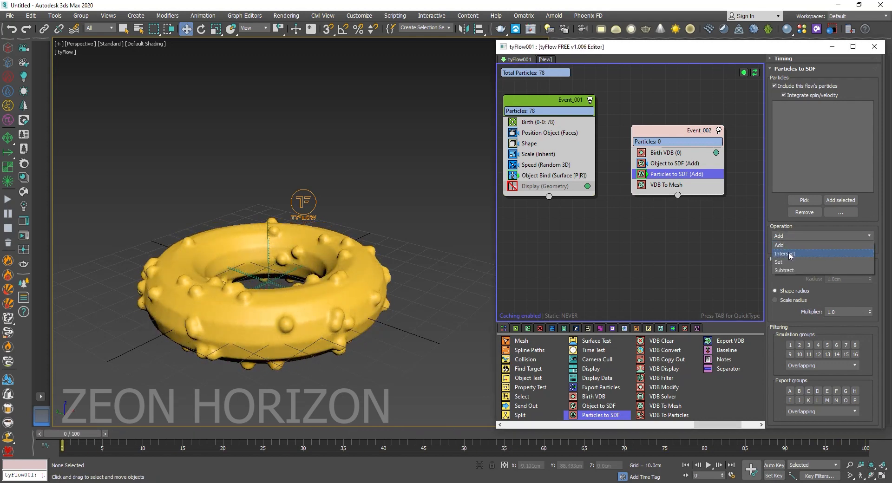
left_click(788, 254)
left_click_drag(103, 429, 65, 424)
Set the Particles to SDF operation to Subtract and scrub to frame 44 to inspect the carved torus
left_click(800, 236)
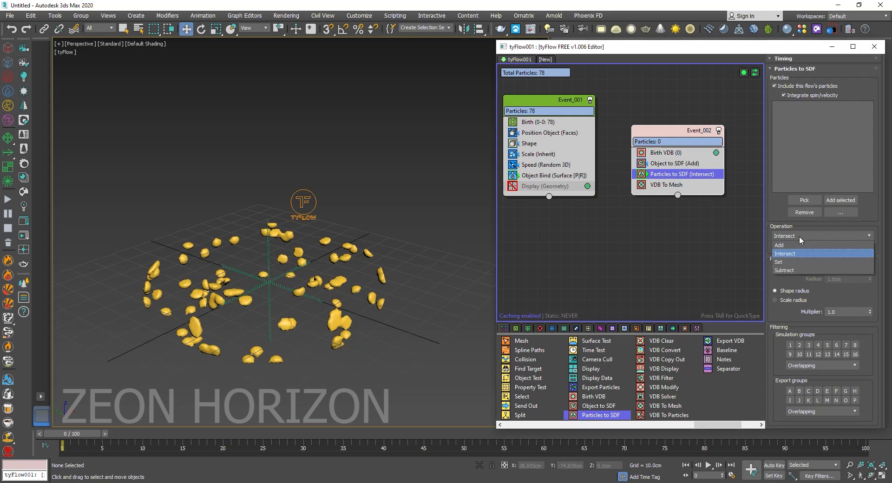
left_click(784, 270)
left_click_drag(92, 434, 149, 435)
left_click_drag(220, 436, 430, 392)
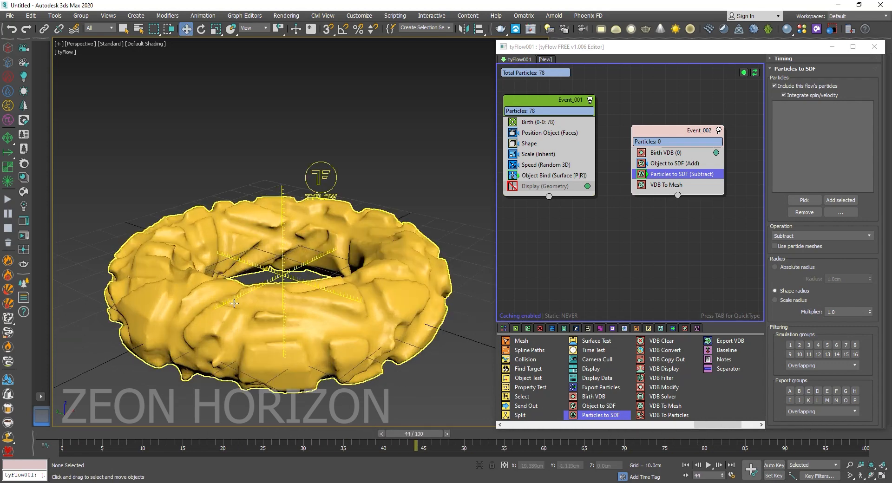
scroll(233, 313, "up", 4)
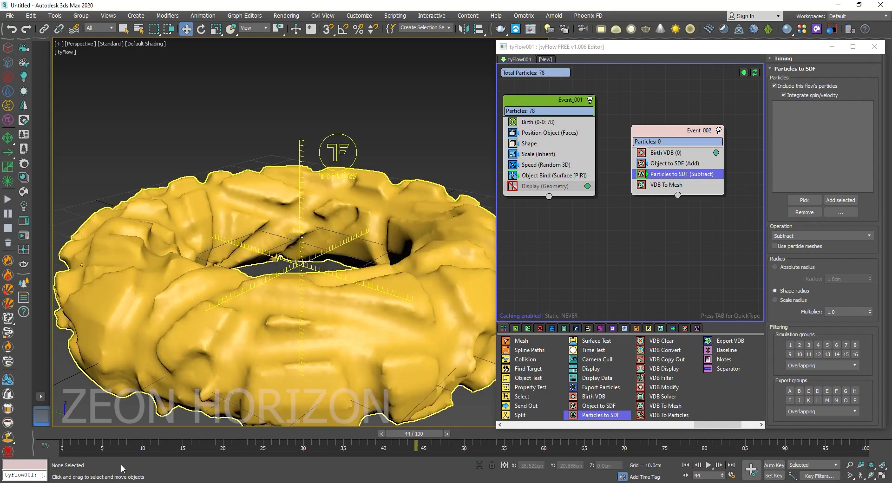
Return to frame 0 and set the Birth VDB voxel size to 0.5 cm
left_click(77, 439)
left_click(681, 154)
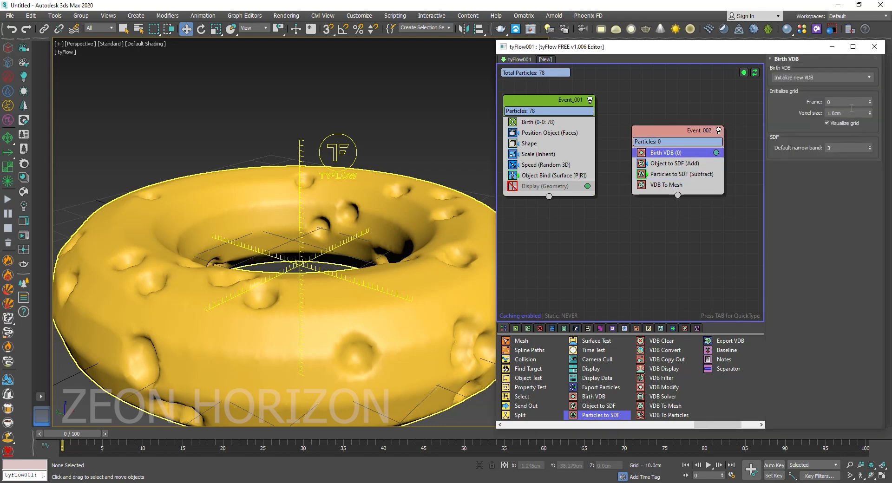
type("0.5")
key("Return")
Scrub through the animation to examine the finer carving on the torus, and view the VDB To Mesh settings
scroll(309, 329, "down", 5)
middle_click_drag(299, 326, 197, 372)
left_click_drag(97, 434, 692, 437)
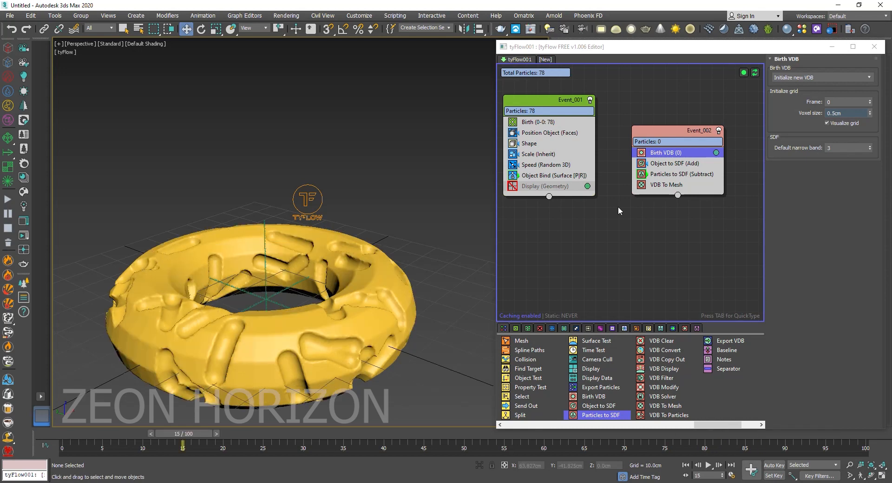
left_click(666, 184)
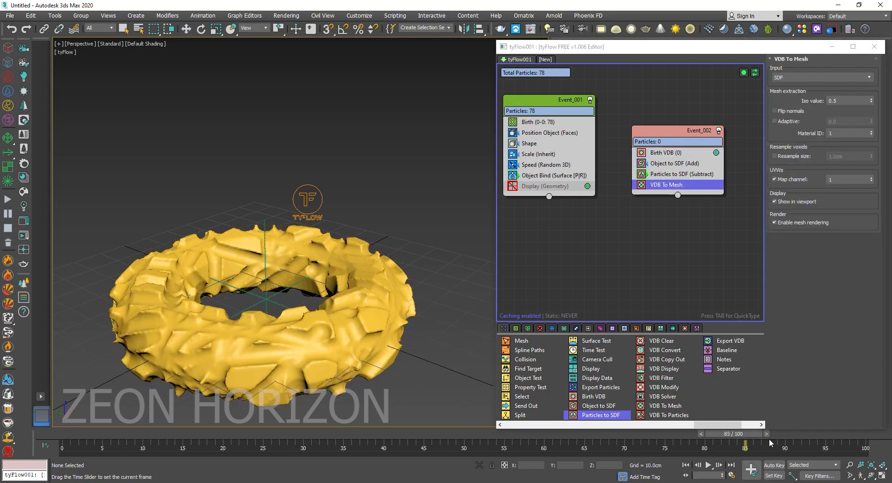
left_click_drag(36, 441, 36, 441)
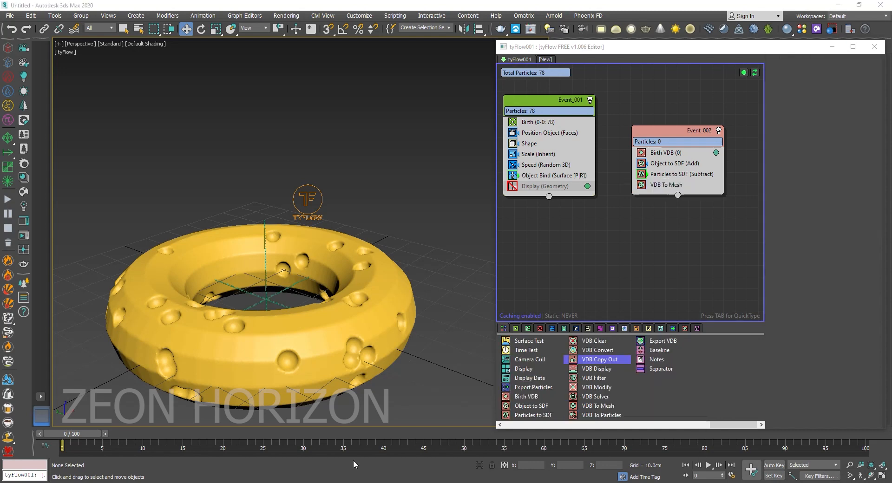
left_click_drag(71, 436, 109, 439)
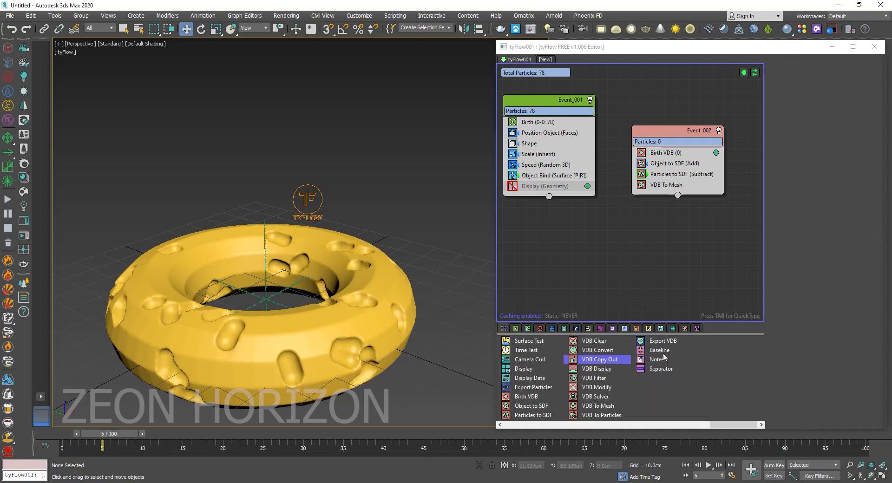
Insert a VDB Filter operator before VDB To Mesh, use the Mean SDF filter, and scrub to frame 26
left_click_drag(596, 379, 675, 299)
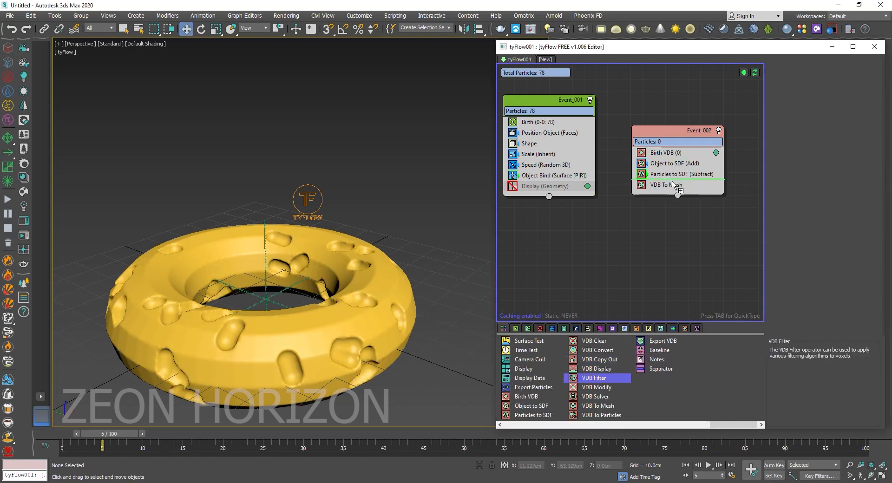
left_click_drag(672, 182, 672, 181)
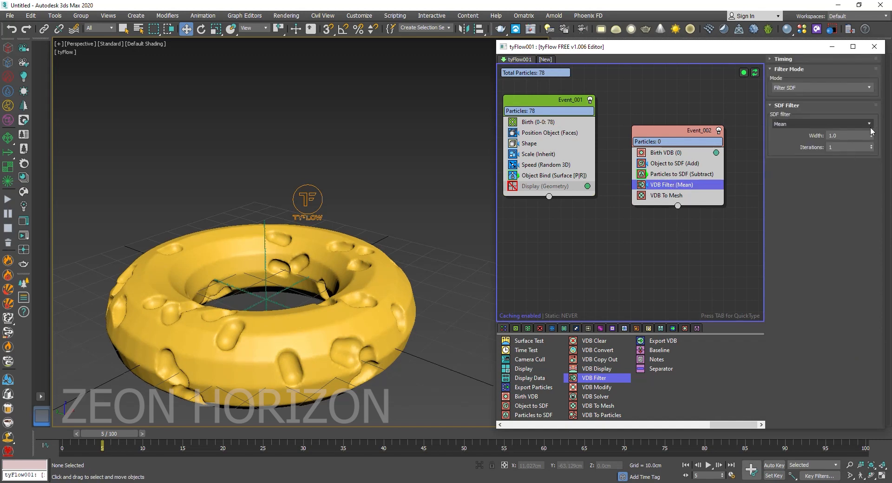
left_click(867, 124)
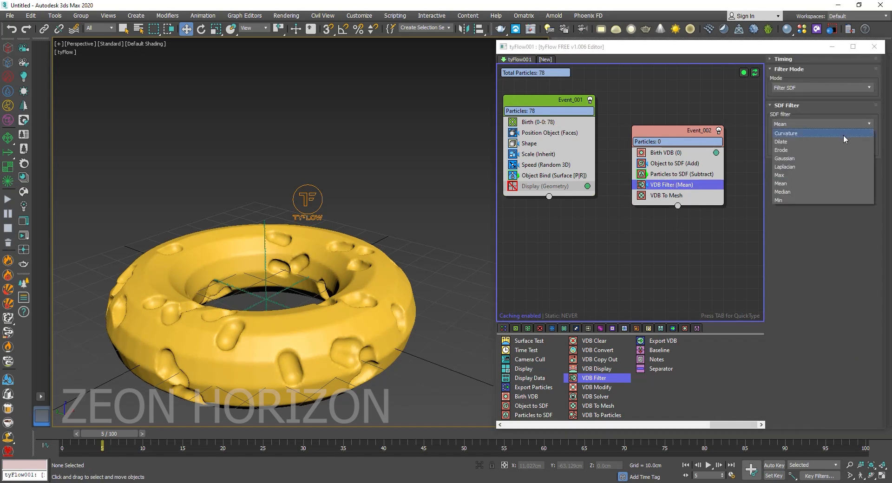
left_click(787, 184)
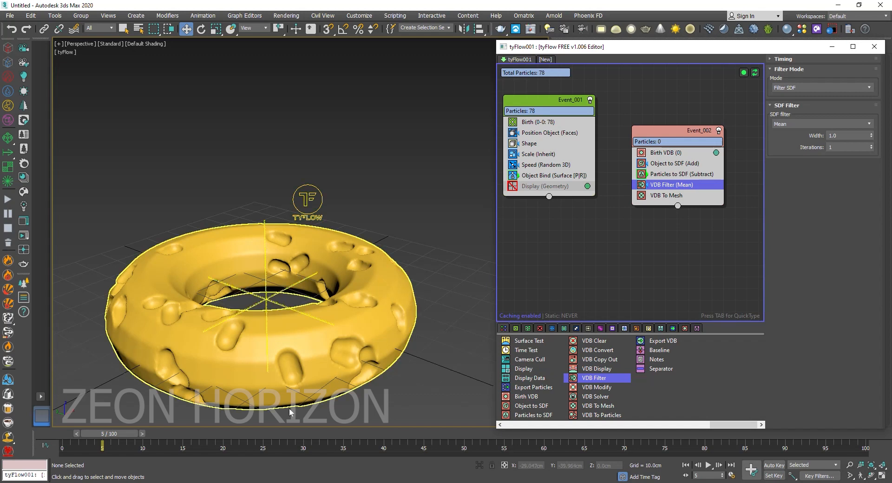
left_click_drag(104, 433, 272, 435)
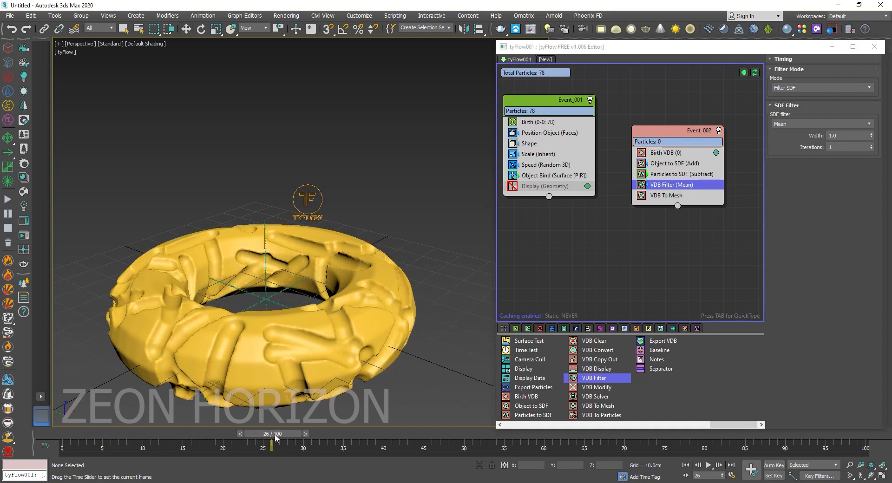
Set the VDB Filter width to 2.0 and switch its SDF filter to Median
left_click(863, 135)
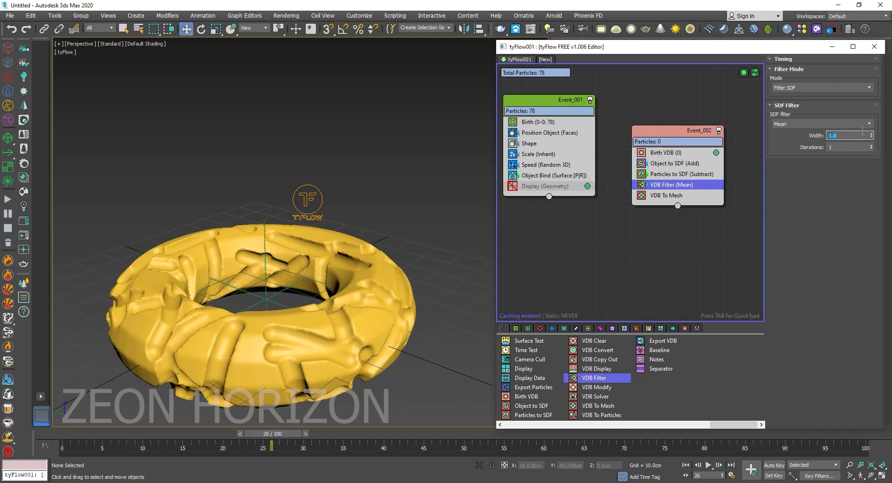
type("2")
key("Return")
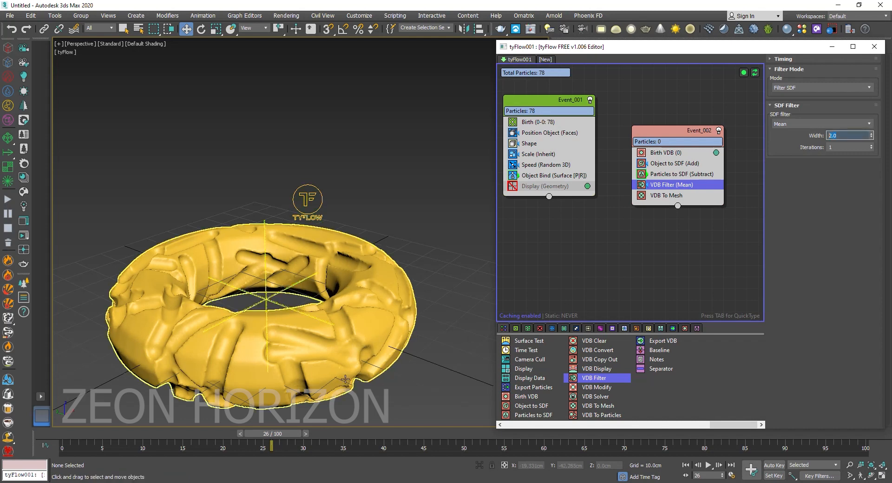
left_click(853, 124)
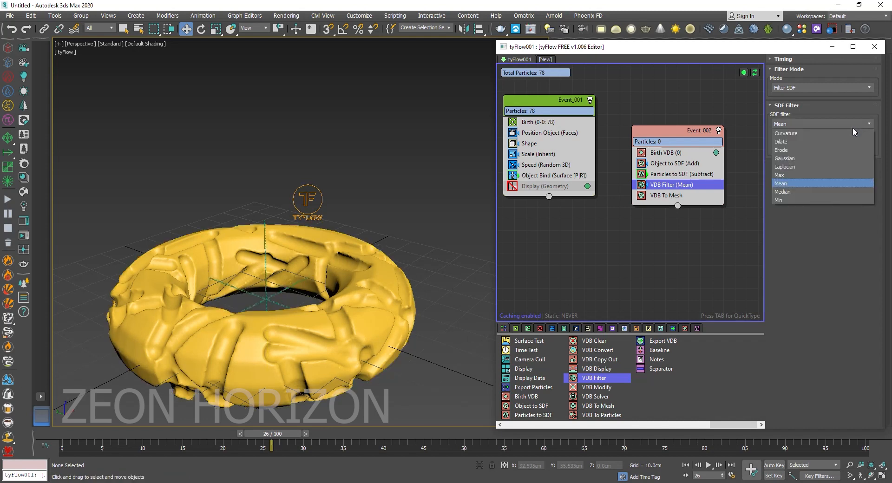
left_click(784, 191)
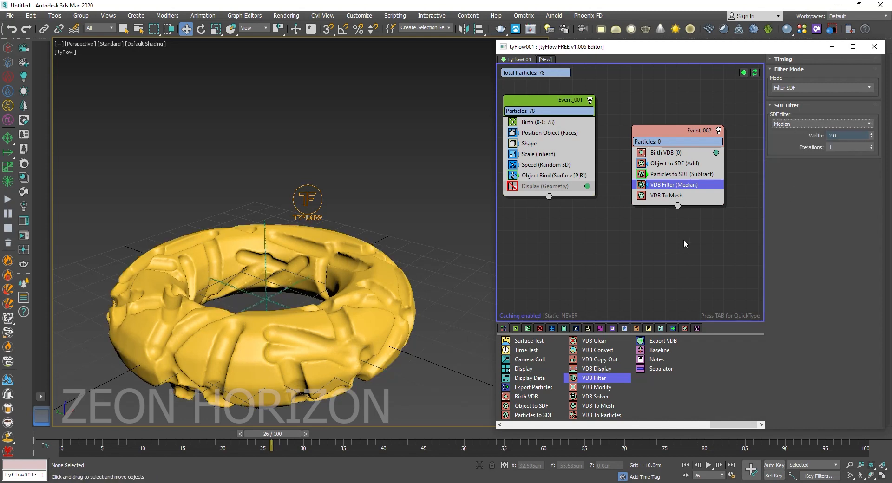
Change the VDB Filter's SDF filter to Gaussian and scrub forward through the animation to inspect the smoothed torus
left_click(828, 123)
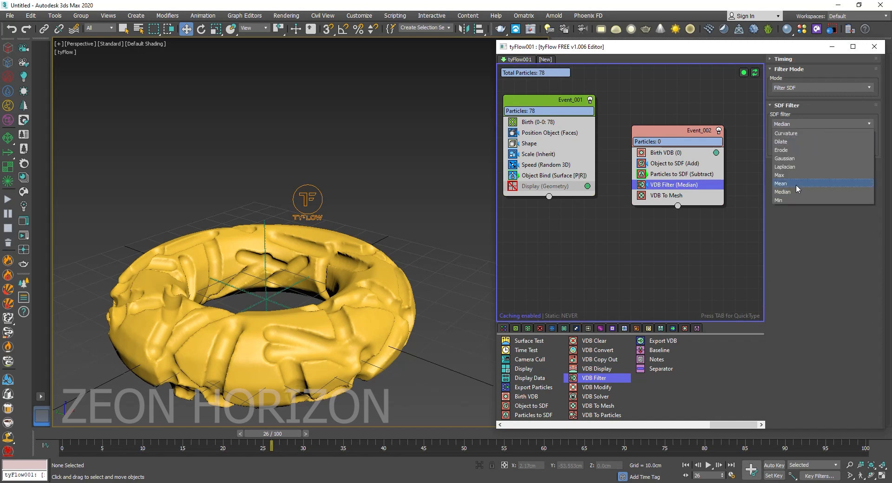
left_click(803, 159)
left_click_drag(272, 433, 565, 382)
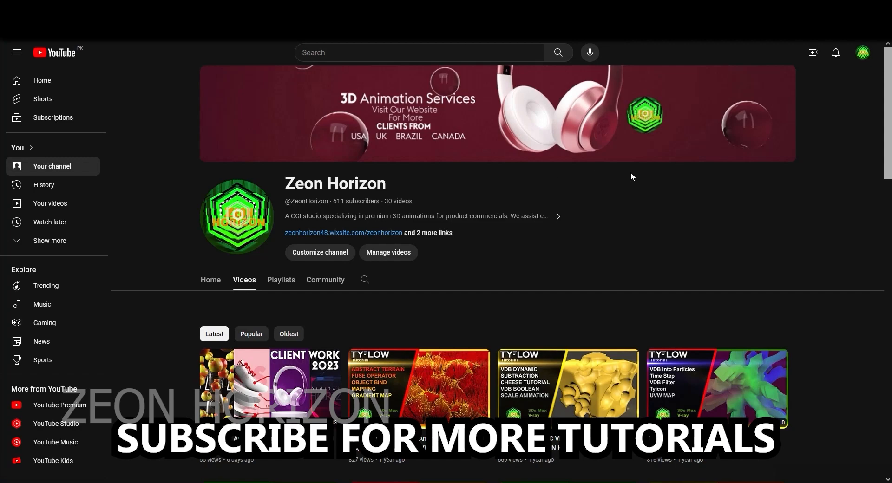
scroll(632, 174, "down", 5)
scroll(858, 213, "down", 11)
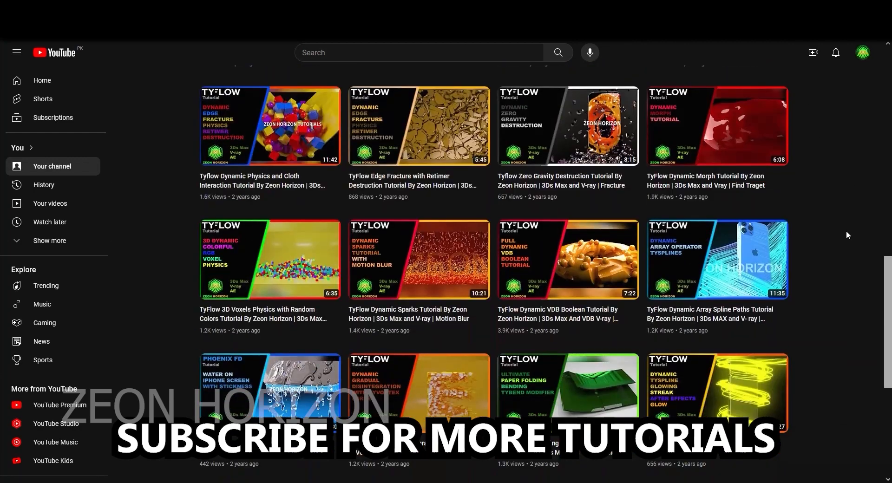
scroll(852, 247, "up", 13)
scroll(859, 252, "up", 3)
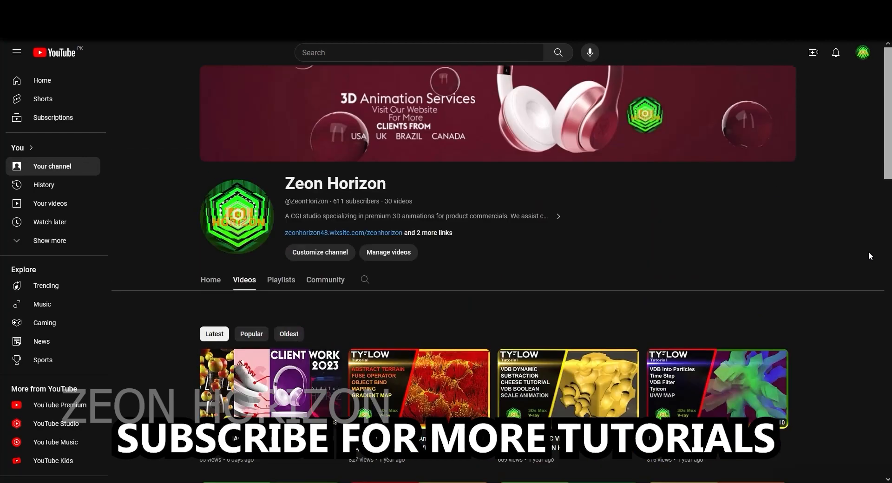
scroll(836, 232, "down", 13)
scroll(830, 224, "up", 8)
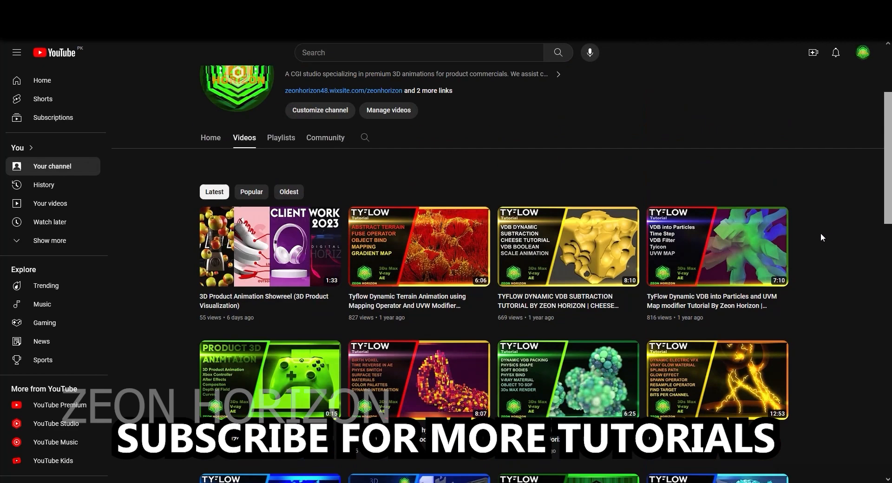
scroll(878, 223, "up", 3)
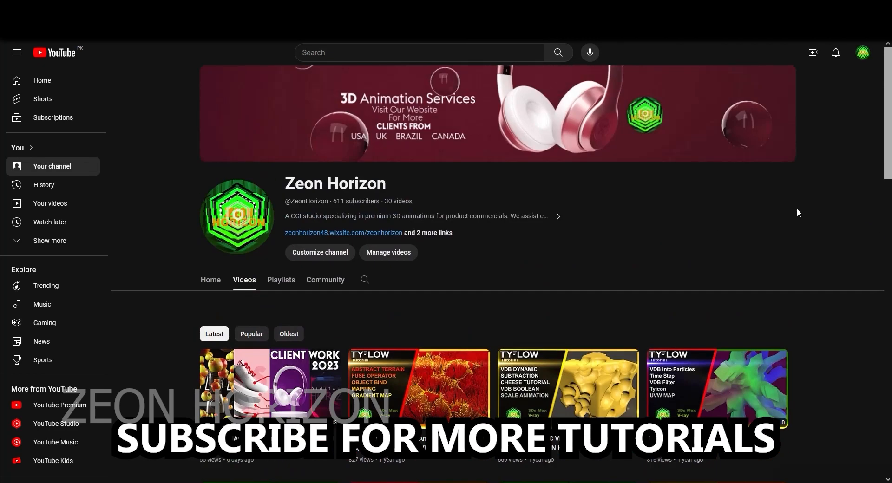